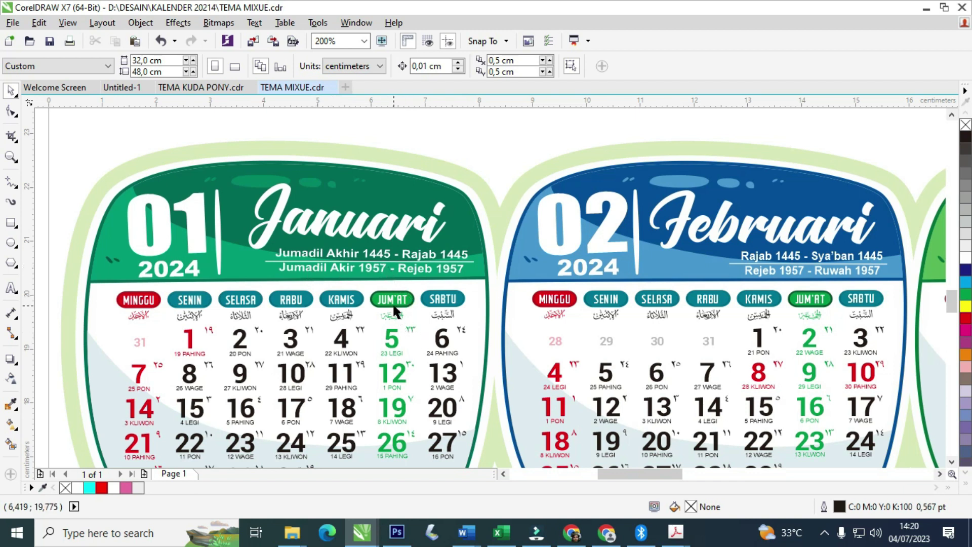
# Add a rectangle covering the whole 32 × 48 cm page.
pyautogui.scroll(-1, 394, 307)
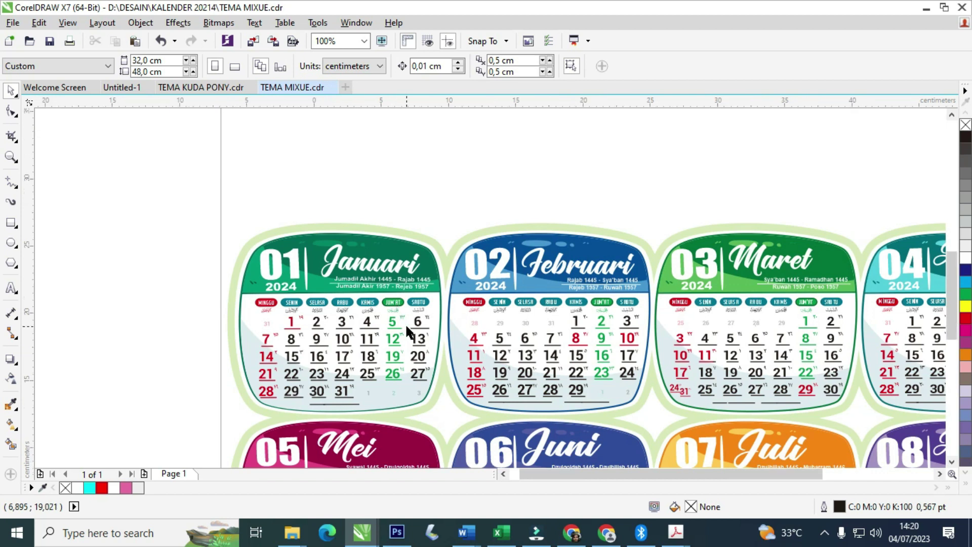
pyautogui.scroll(-1, 407, 333)
pyautogui.scroll(1, 407, 350)
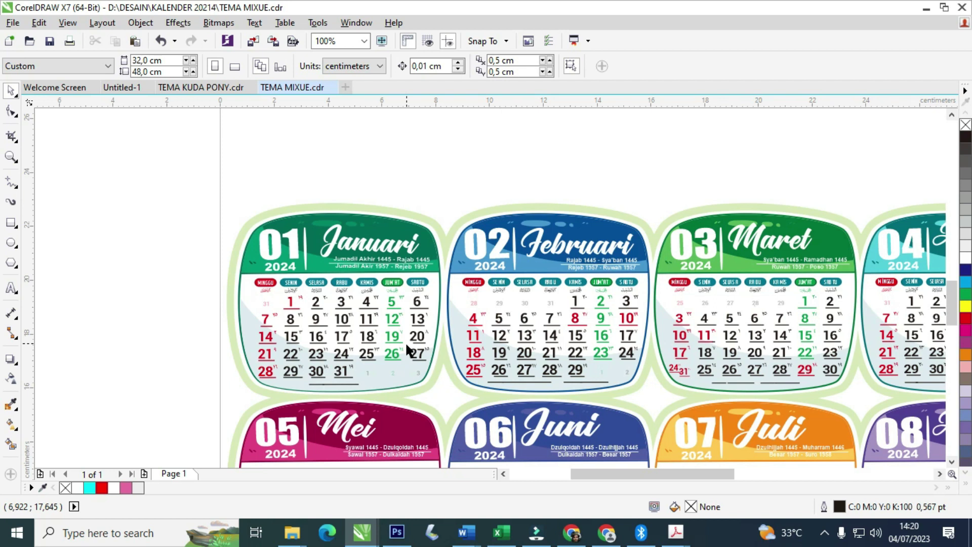
pyautogui.scroll(-2, 391, 339)
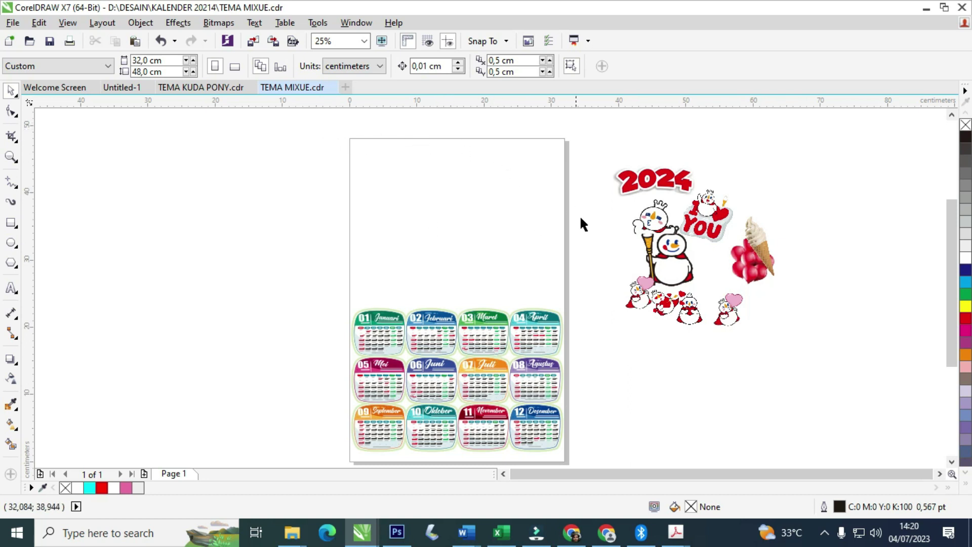
pyautogui.doubleClick(11, 223)
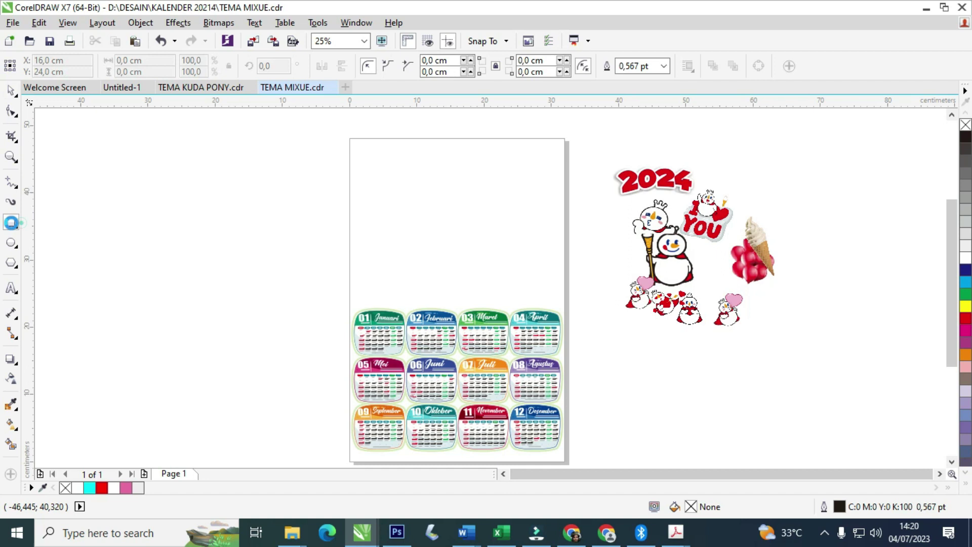
pyautogui.click(11, 91)
pyautogui.click(158, 160)
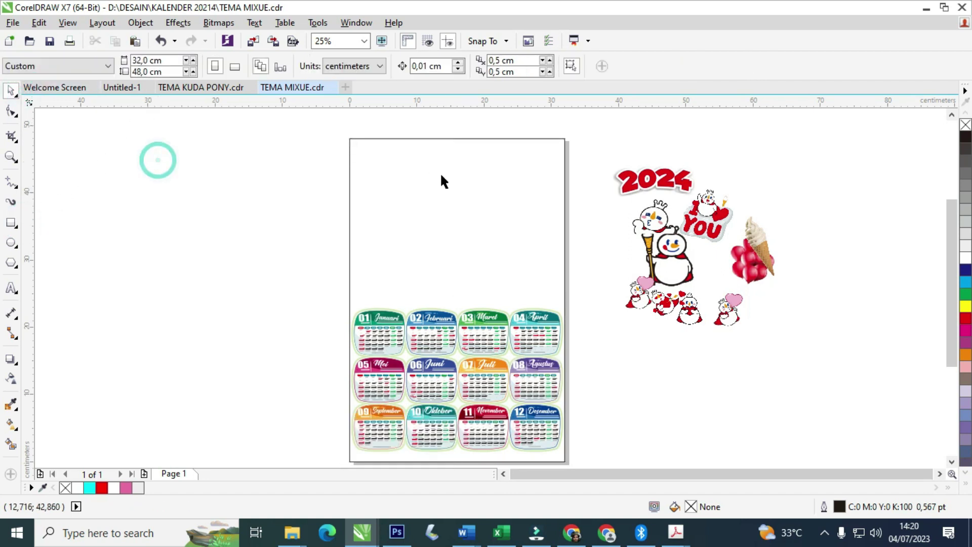
# Select the twelve-month calendar group at the bottom of the page and inspect it up close.
pyautogui.moveTo(271, 245); pyautogui.dragTo(556, 466)
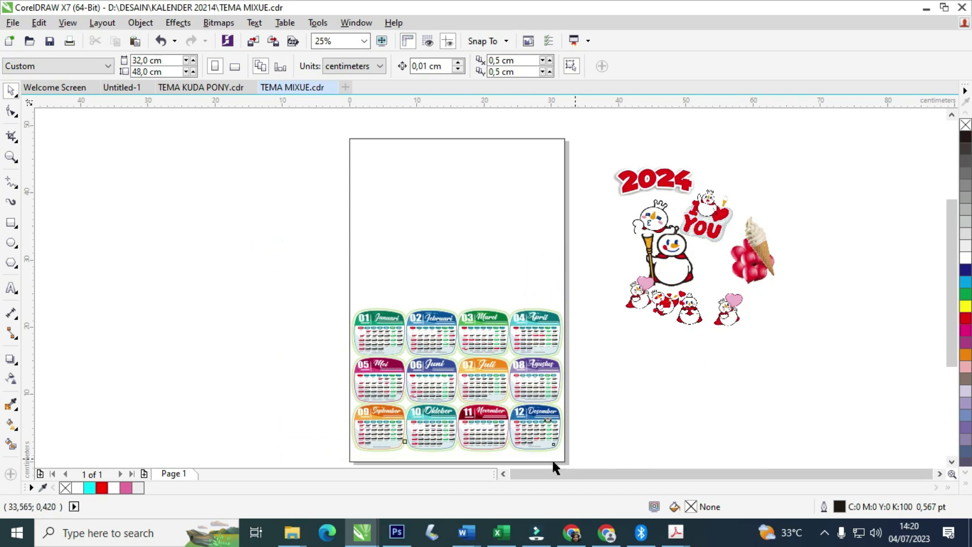
pyautogui.click(493, 453)
pyautogui.scroll(1, 491, 452)
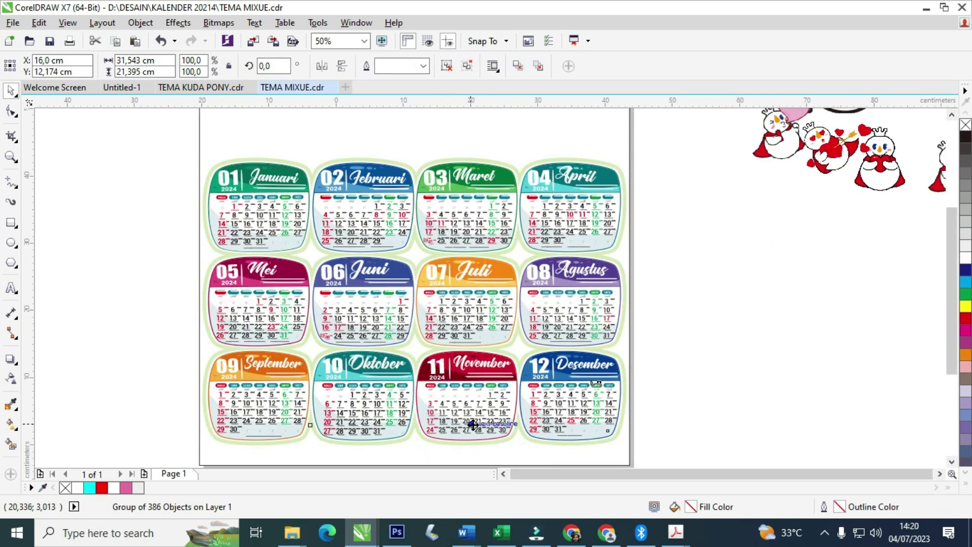
pyautogui.scroll(-1, 479, 425)
pyautogui.scroll(1, 644, 202)
# Rearrange the loose snowman graphics beside the page, shifting the small heart-holding and standing figures.
pyautogui.moveTo(644, 227); pyautogui.dragTo(601, 214)
pyautogui.moveTo(622, 274); pyautogui.dragTo(551, 253)
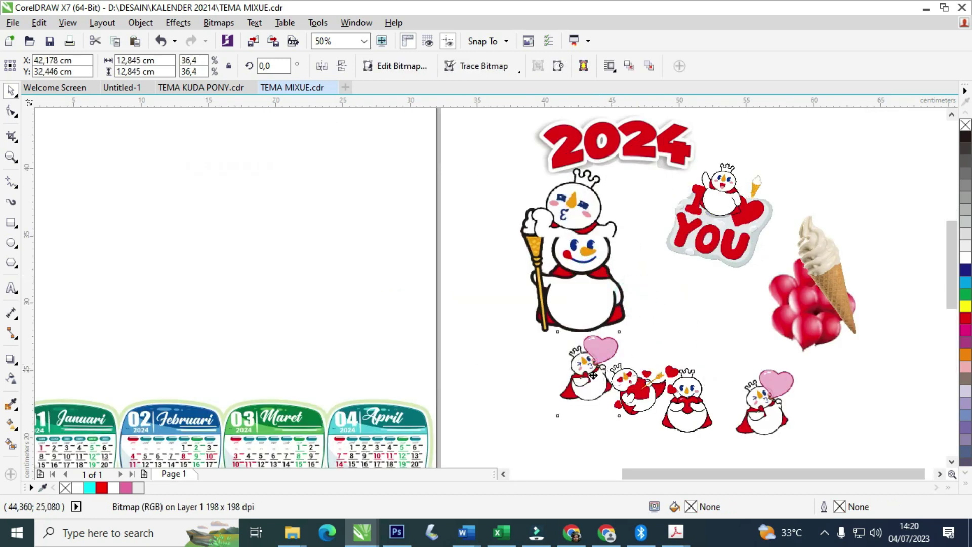
pyautogui.moveTo(582, 378); pyautogui.dragTo(572, 379)
pyautogui.moveTo(633, 400); pyautogui.dragTo(631, 428)
pyautogui.moveTo(762, 405); pyautogui.dragTo(734, 368)
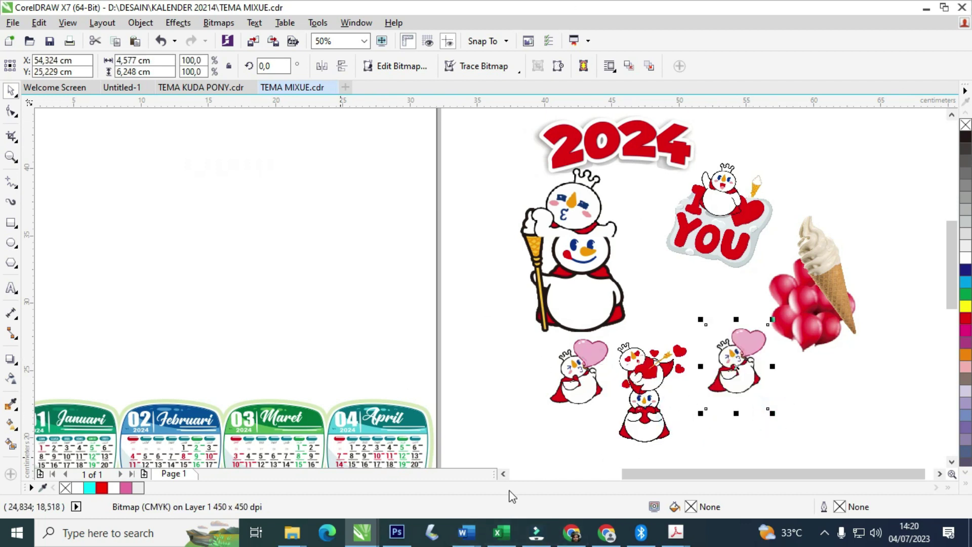
# Fill the page-size background rectangle with red.
pyautogui.scroll(-2, 655, 364)
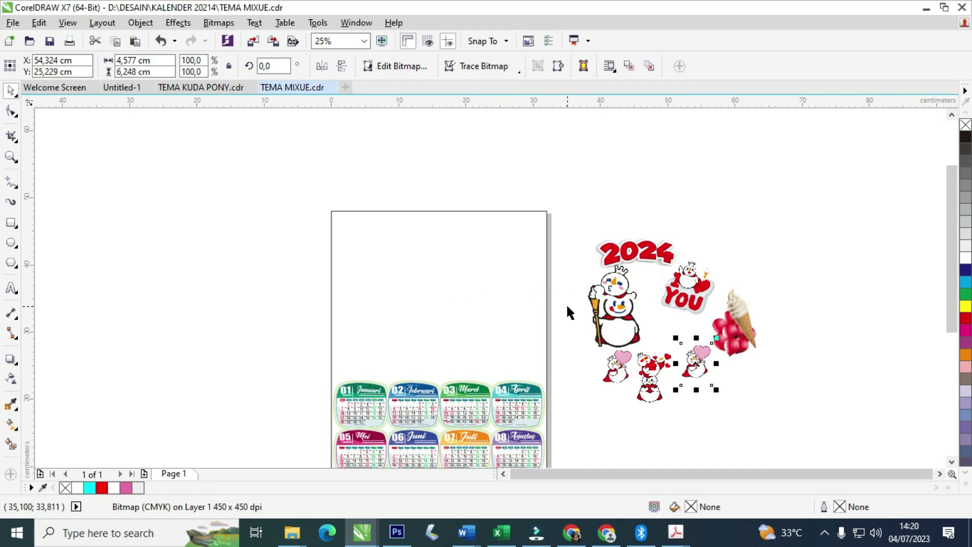
pyautogui.click(12, 93)
pyautogui.click(391, 287)
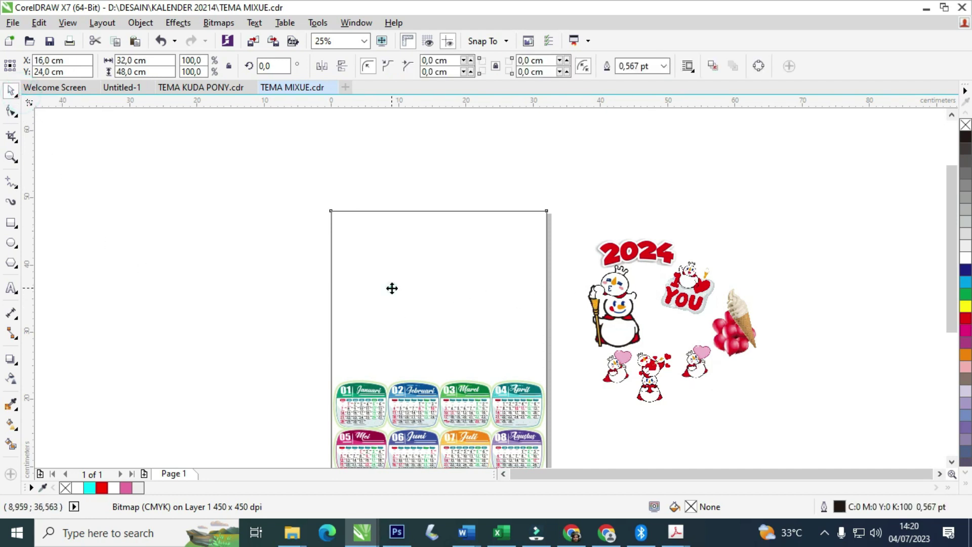
pyautogui.click(102, 488)
# Move the white MIXUE text off the page to above the 2024 graphic and recolor it 60% black.
pyautogui.scroll(2, 479, 253)
pyautogui.moveTo(133, 247); pyautogui.dragTo(520, 360)
pyautogui.moveTo(406, 281); pyautogui.dragTo(784, 178)
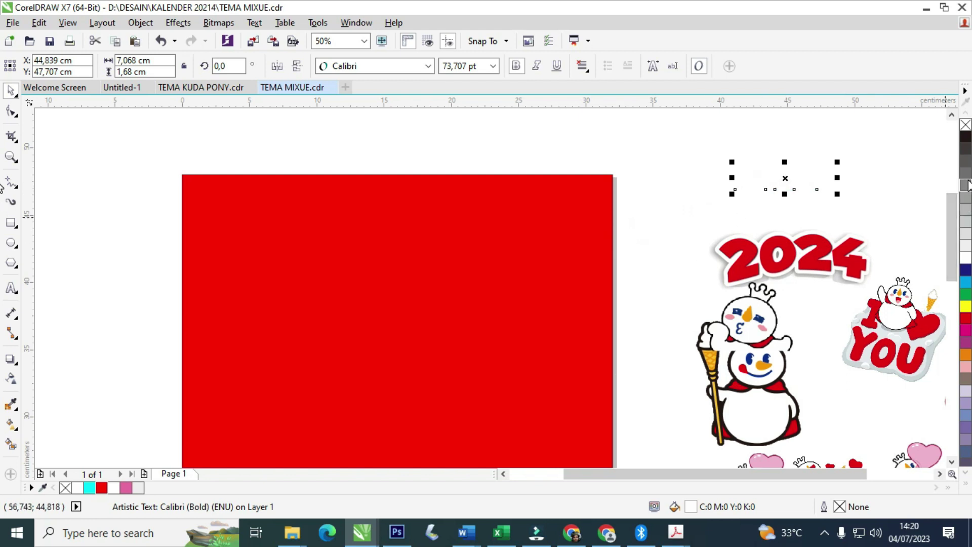
pyautogui.click(966, 213)
pyautogui.click(697, 182)
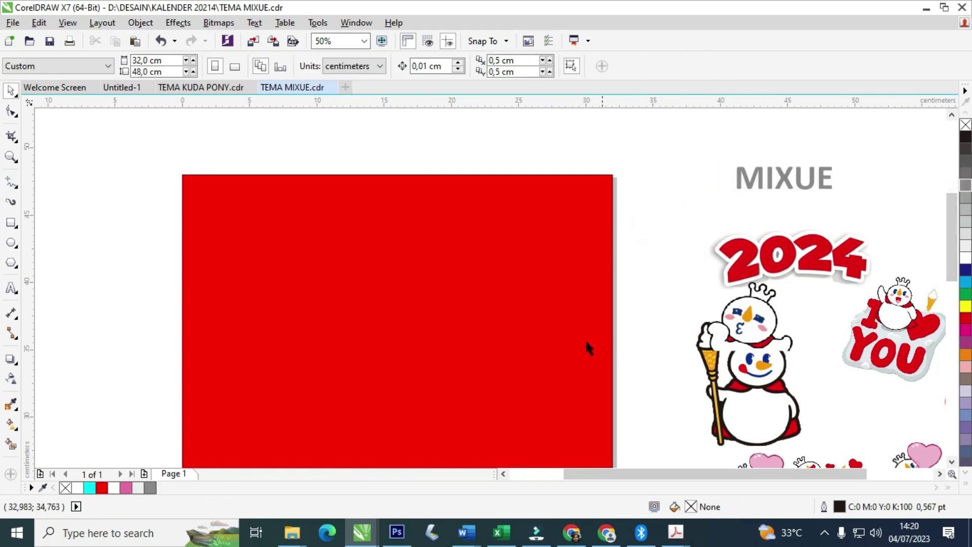
# Draw a circle about 9.6 cm in diameter on the red background above the Januari and Februari calendars.
pyautogui.scroll(-2, 587, 349)
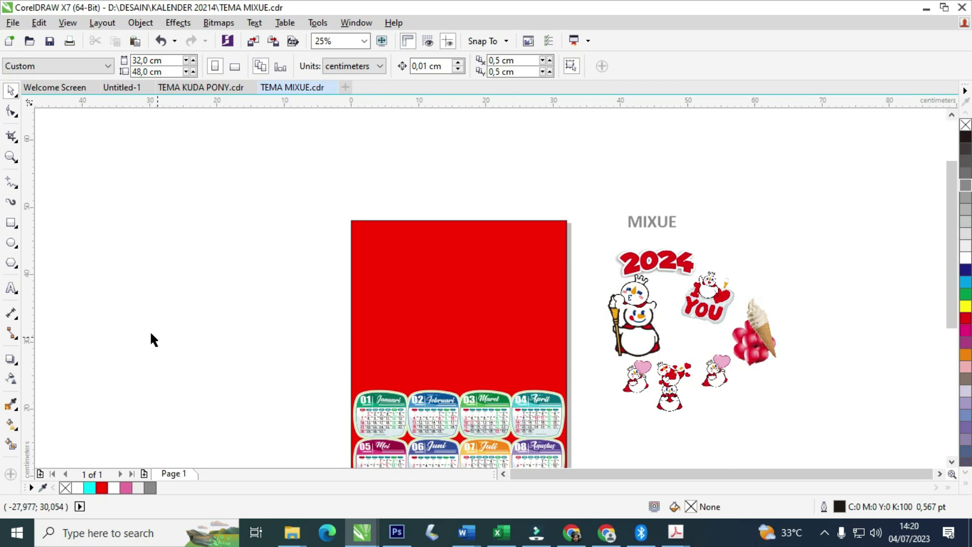
pyautogui.click(11, 243)
pyautogui.scroll(2, 456, 358)
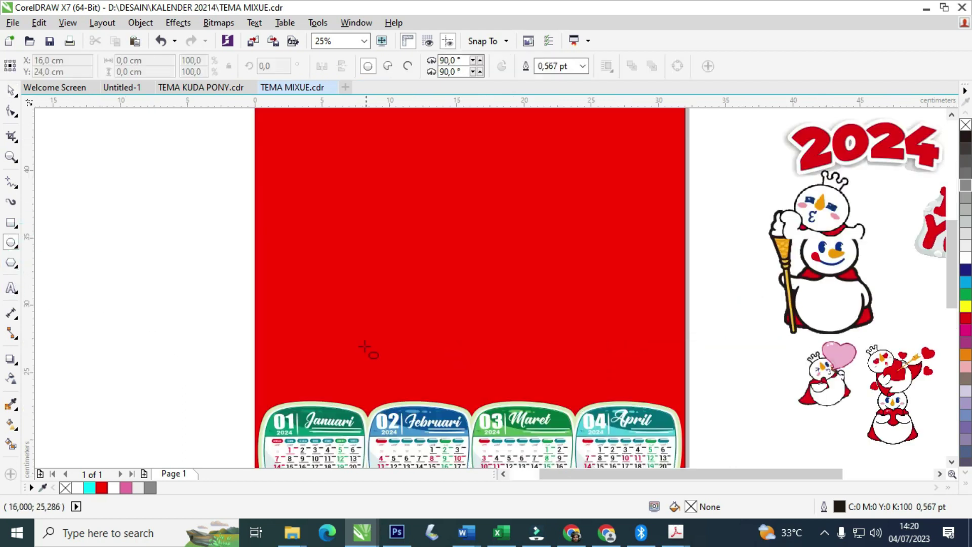
pyautogui.moveTo(328, 303)
pyautogui.mouseDown()
pyautogui.moveTo(403, 369)
pyautogui.moveTo(385, 356)
pyautogui.moveTo(394, 363)
pyautogui.mouseUp()
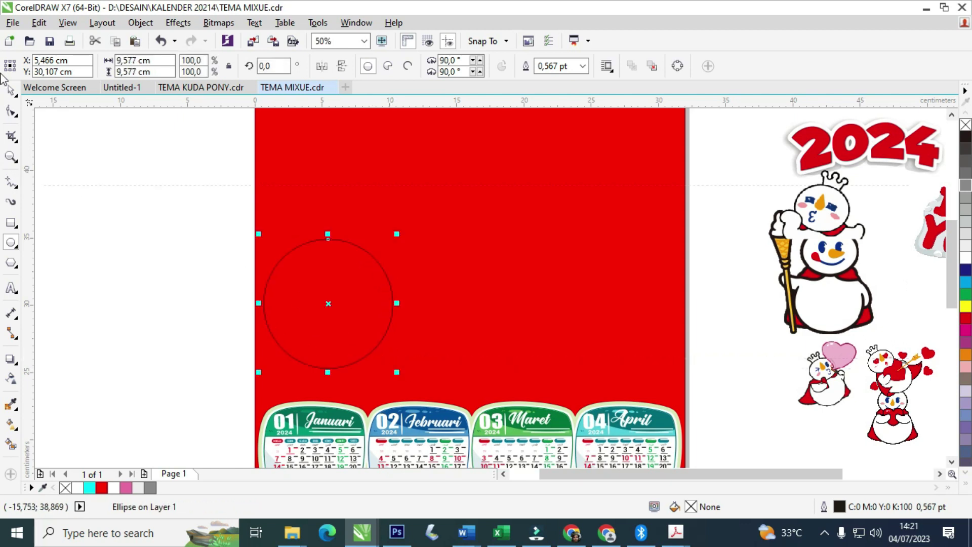
# Move the circle inward and down toward the calendars and enlarge it to about 9.9 cm in diameter.
pyautogui.click(10, 90)
pyautogui.scroll(1, 320, 284)
pyautogui.moveTo(320, 284); pyautogui.dragTo(384, 336)
pyautogui.moveTo(531, 238); pyautogui.dragTo(527, 261)
pyautogui.scroll(2, 535, 234)
pyautogui.scroll(-2, 549, 252)
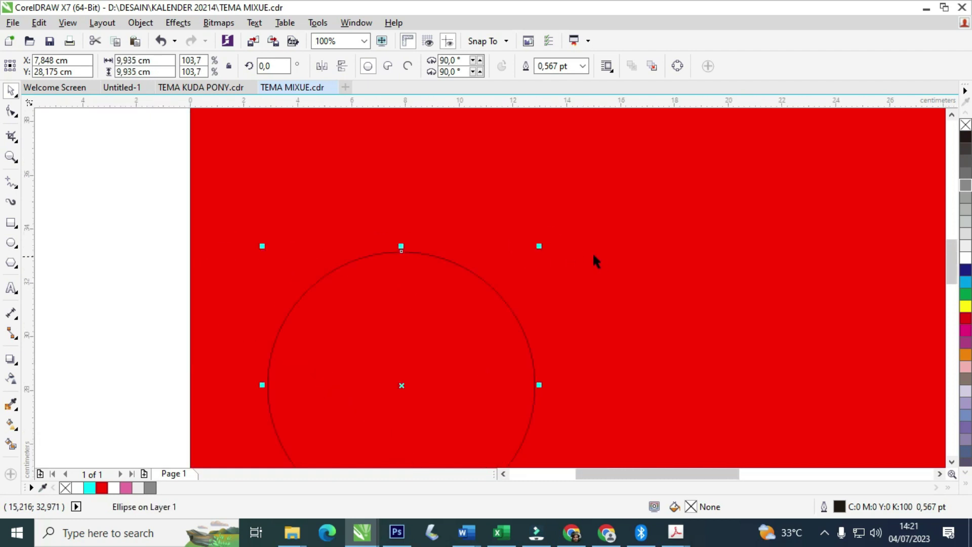
pyautogui.scroll(-1, 595, 253)
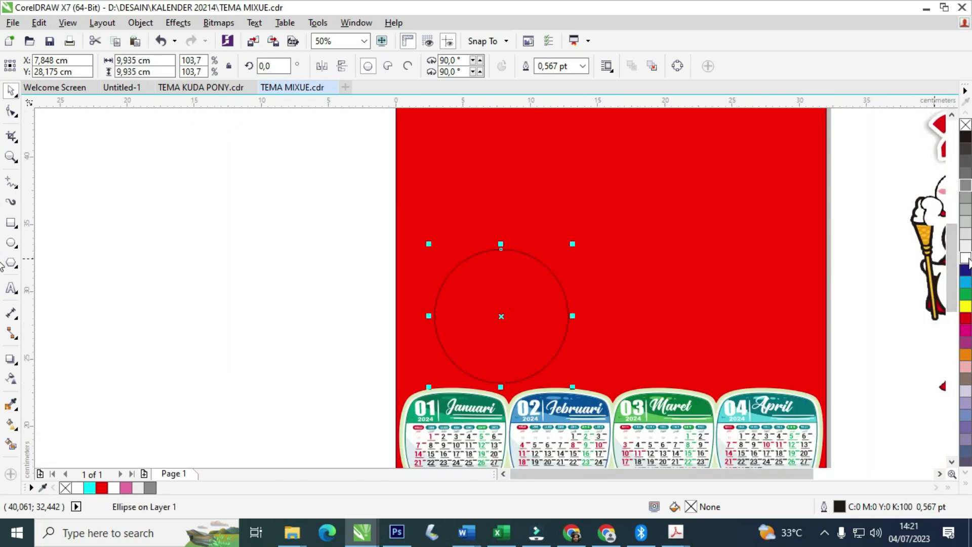
# Give the circle a white fill without outline and move it straight up by about 0.9 cm.
pyautogui.click(967, 260)
pyautogui.rightClick(966, 125)
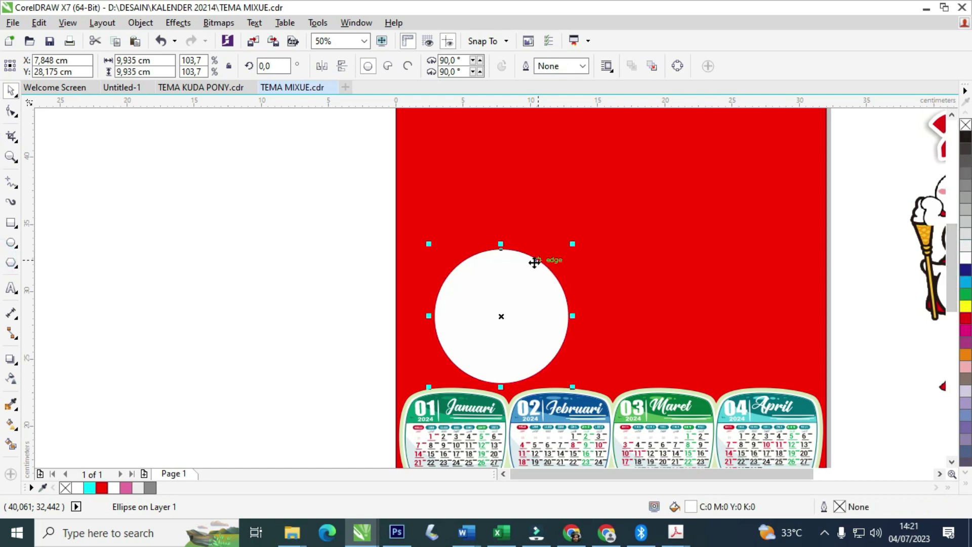
pyautogui.scroll(1, 500, 299)
pyautogui.moveTo(503, 326); pyautogui.dragTo(502, 304)
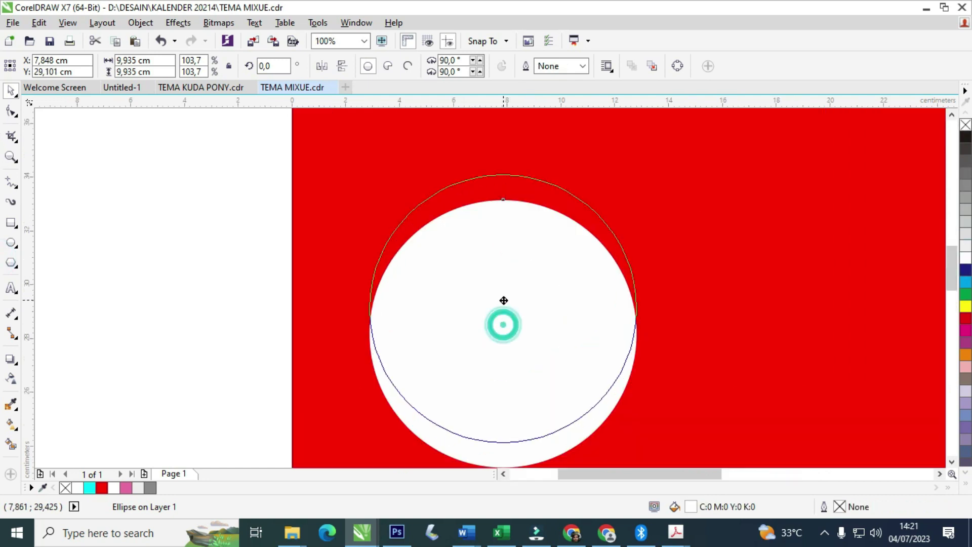
pyautogui.scroll(-1, 501, 302)
pyautogui.scroll(1, 500, 331)
pyautogui.click(501, 337)
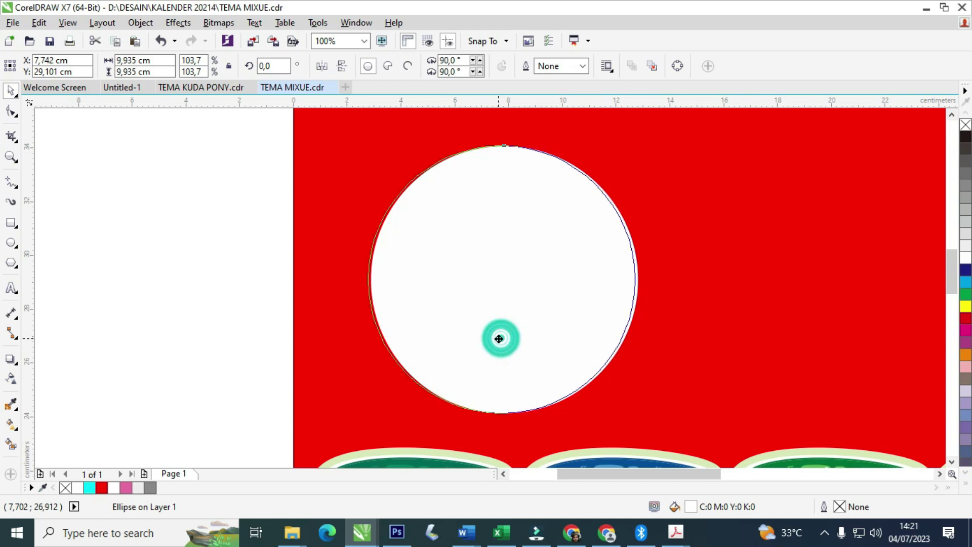
# Make a concentric copy of the white circle about 9.3 cm in diameter and fill it pink.
pyautogui.scroll(-1, 187, 301)
pyautogui.scroll(1, 403, 226)
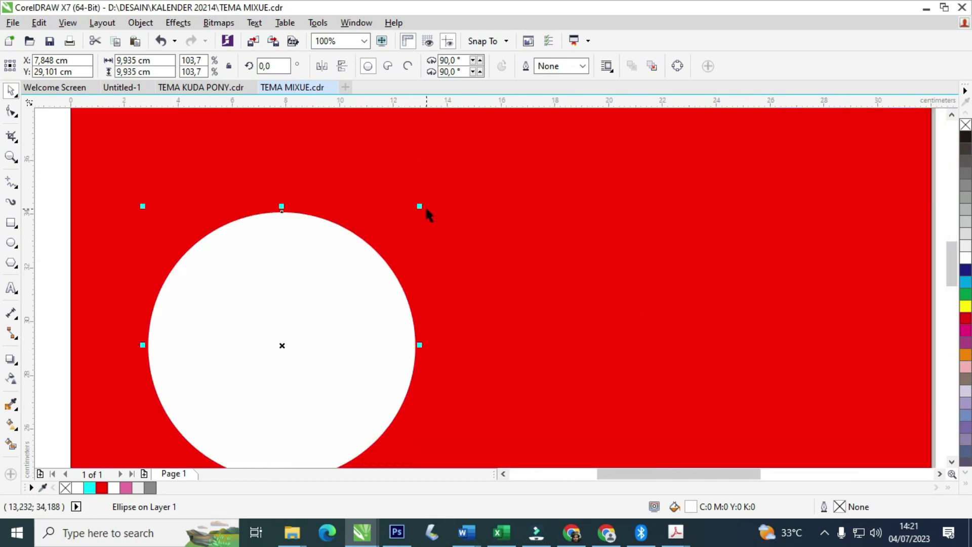
pyautogui.moveTo(420, 207); pyautogui.dragTo(418, 211)
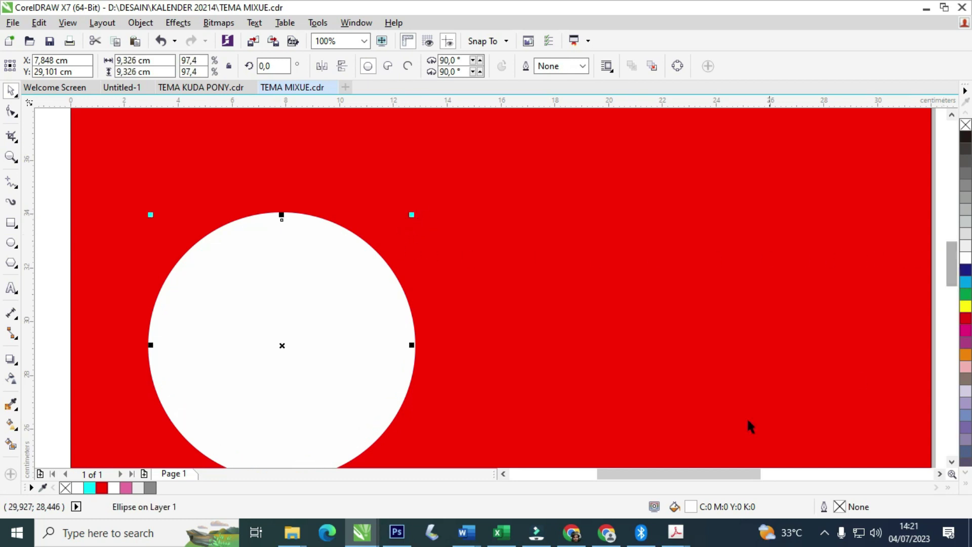
pyautogui.click(126, 488)
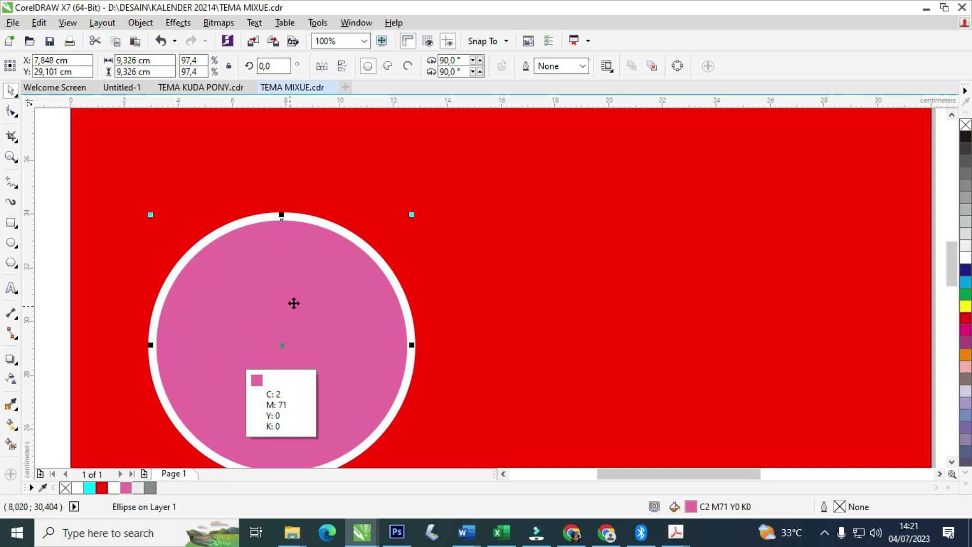
# Make a concentric copy of the pink circle at about 8.6 cm, fill it 60% black and enlarge it slightly.
pyautogui.scroll(2, 357, 249)
pyautogui.moveTo(461, 189); pyautogui.dragTo(449, 206)
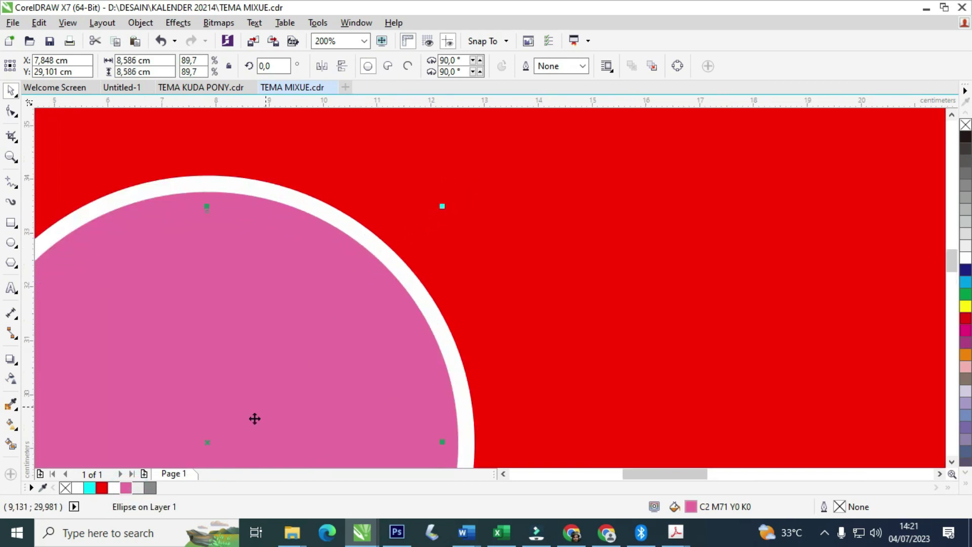
pyautogui.click(150, 487)
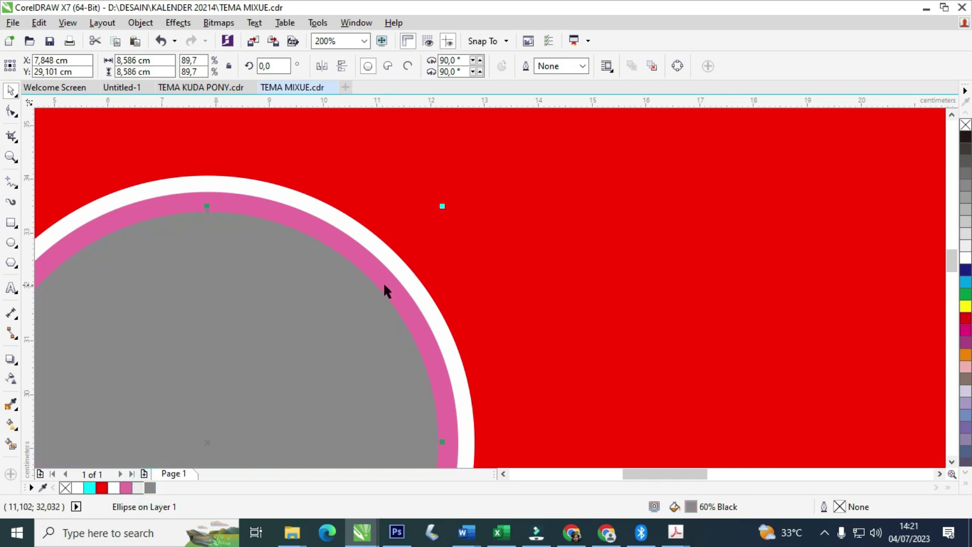
pyautogui.scroll(2, 459, 205)
pyautogui.moveTo(422, 217); pyautogui.dragTo(430, 211)
# Select the three concentric circles and move them together up by about 0.3 cm.
pyautogui.scroll(-3, 433, 209)
pyautogui.moveTo(197, 226); pyautogui.dragTo(456, 337)
pyautogui.scroll(1, 380, 230)
pyautogui.moveTo(396, 282); pyautogui.dragTo(396, 274)
pyautogui.scroll(-2, 412, 341)
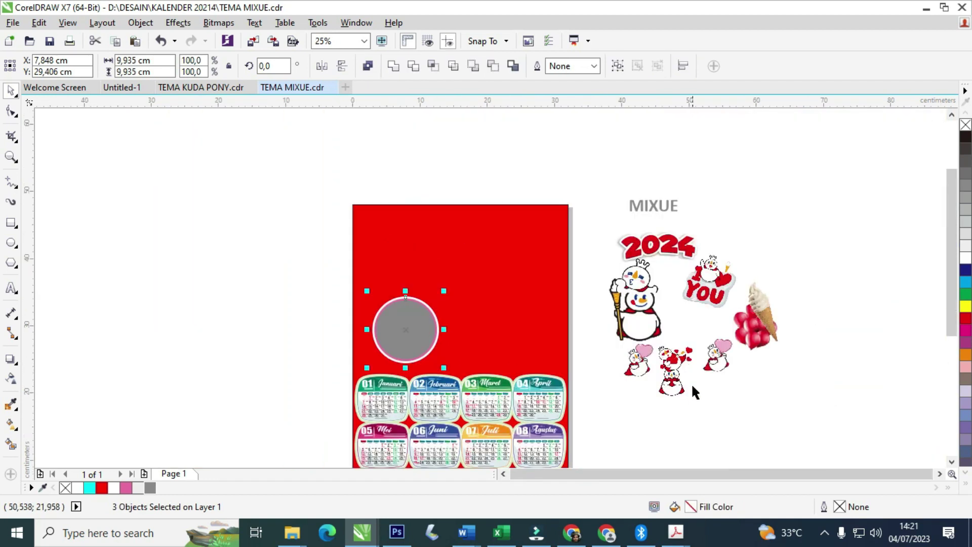
# Place the winking snowman behind the round frame so that its head and hands peek out above it.
pyautogui.click(692, 391)
pyautogui.moveTo(642, 279); pyautogui.dragTo(412, 293)
pyautogui.scroll(1, 403, 283)
pyautogui.scroll(1, 403, 283)
pyautogui.scroll(-2, 412, 291)
pyautogui.moveTo(448, 339); pyautogui.dragTo(462, 353)
pyautogui.moveTo(297, 234); pyautogui.dragTo(461, 350)
pyautogui.scroll(1, 451, 333)
pyautogui.moveTo(406, 330); pyautogui.dragTo(390, 344)
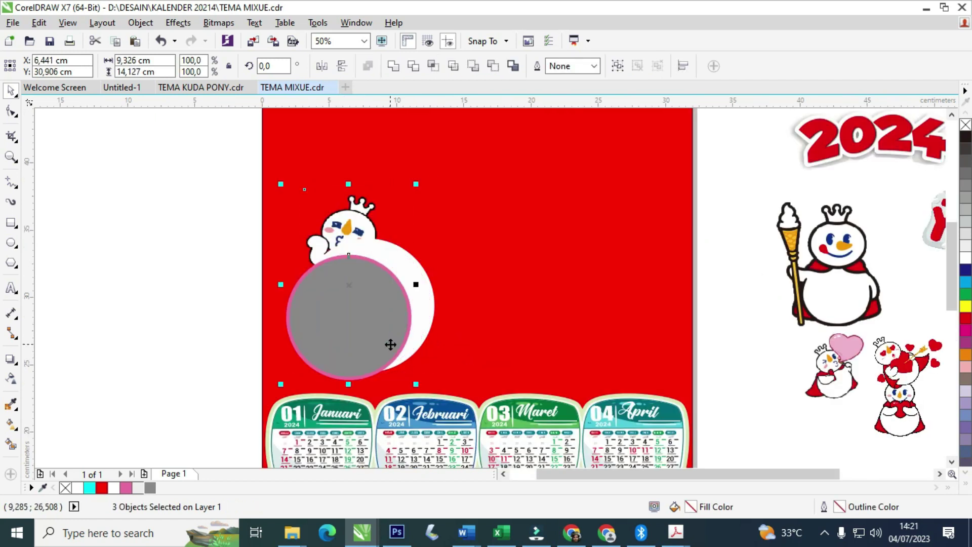
pyautogui.hotkey('ctrl', 'z')
# Duplicate the round frame with its snowman to the right and repeat the duplication to make a row of three.
pyautogui.moveTo(174, 169); pyautogui.dragTo(495, 398)
pyautogui.moveTo(397, 326); pyautogui.dragTo(526, 358)
pyautogui.rightClick(525, 358)
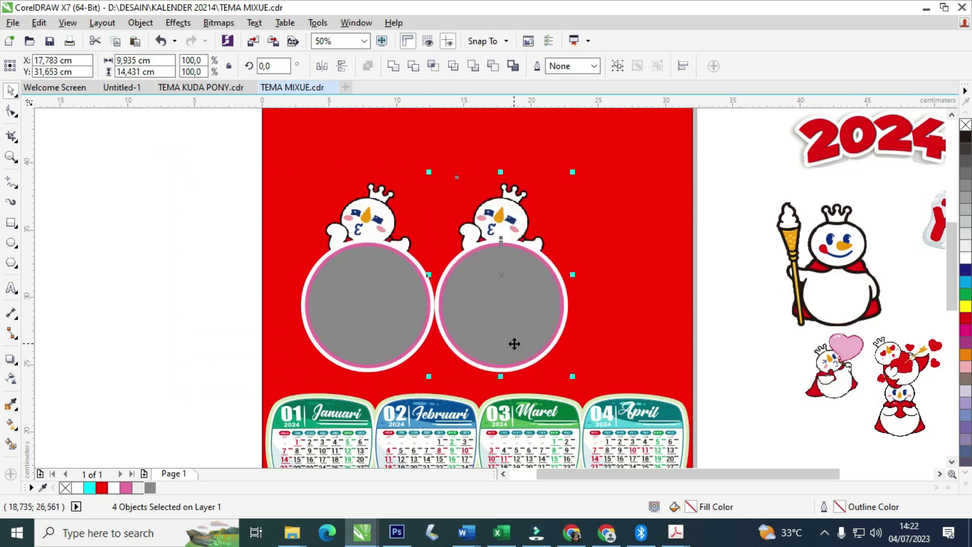
pyautogui.hotkey('ctrl', 'r')
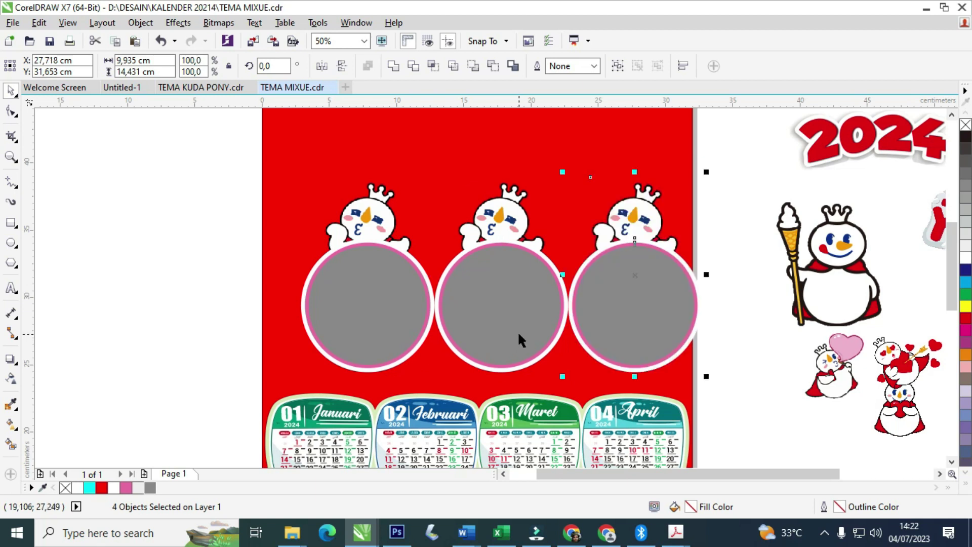
# Select all three snowman frames and scale them down to about 28.9 cm overall width so they fit the page.
pyautogui.moveTo(163, 134); pyautogui.dragTo(725, 389)
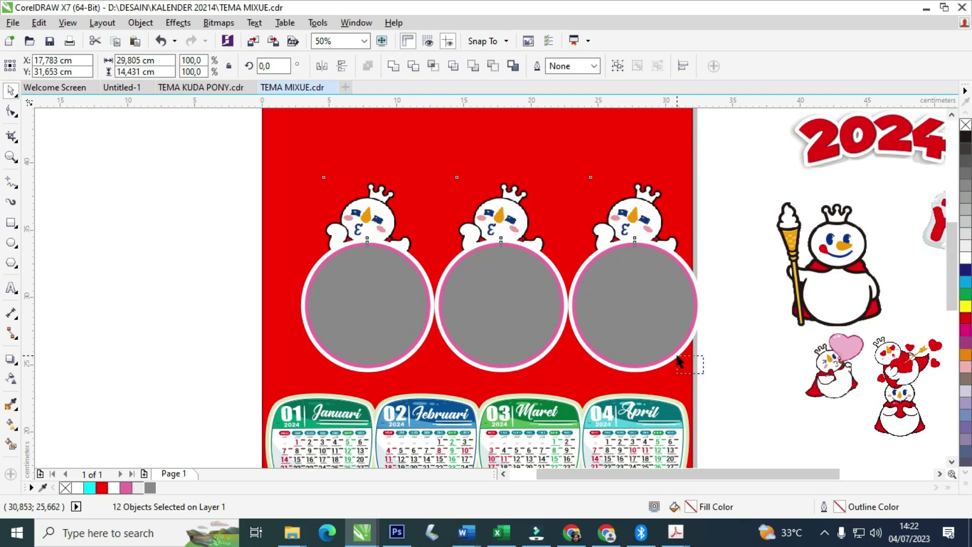
pyautogui.press('Escape')
pyautogui.moveTo(170, 151); pyautogui.dragTo(691, 373)
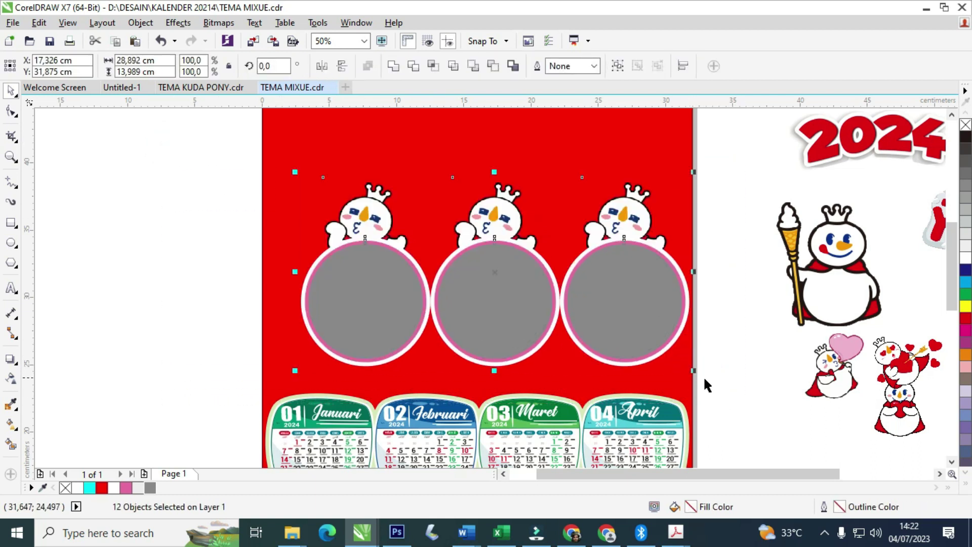
# Open gaps between the snowman frames by shifting the first to X 7.15 cm and the middle one to X 17.031 cm.
pyautogui.click(712, 372)
pyautogui.moveTo(183, 152); pyautogui.dragTo(428, 362)
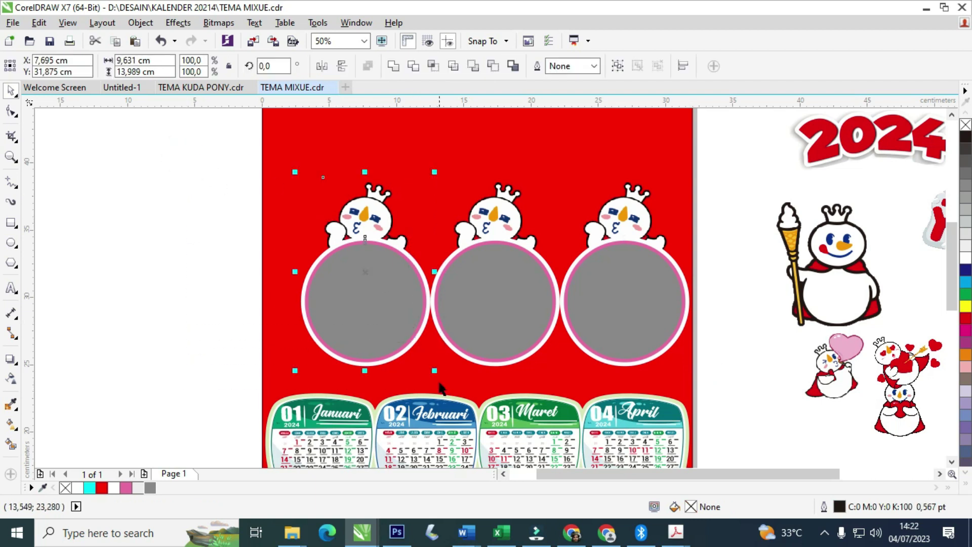
pyautogui.scroll(1, 387, 317)
pyautogui.scroll(1, 388, 320)
pyautogui.scroll(-2, 379, 326)
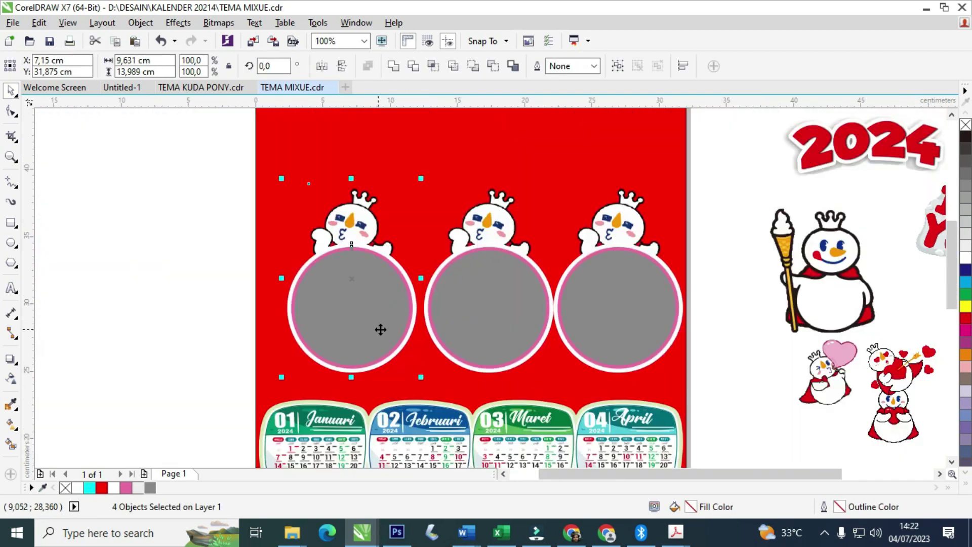
pyautogui.scroll(-1, 392, 320)
pyautogui.moveTo(398, 185); pyautogui.dragTo(458, 323)
pyautogui.scroll(3, 457, 332)
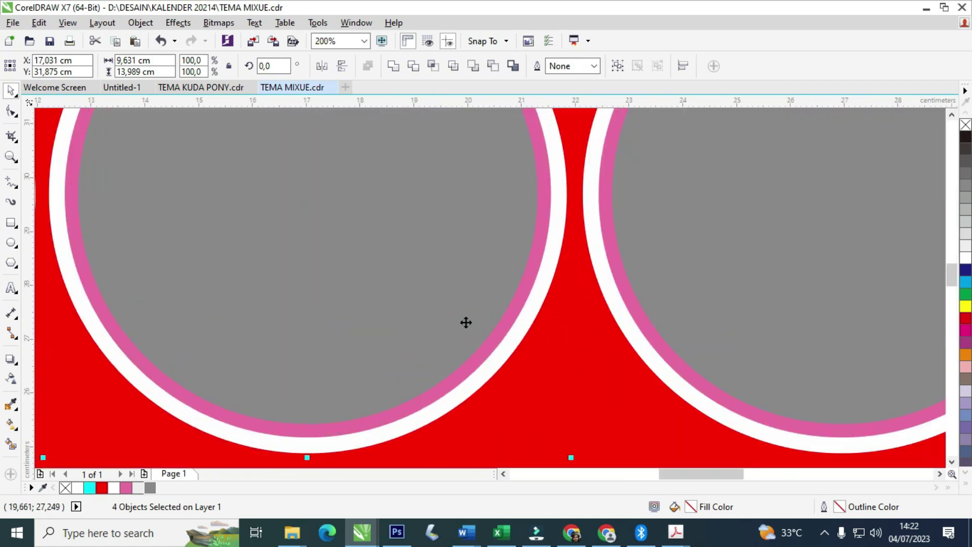
# Fill the grey circles of all three snowman frames with a lighter grey.
pyautogui.scroll(-1, 466, 323)
pyautogui.scroll(-1, 466, 322)
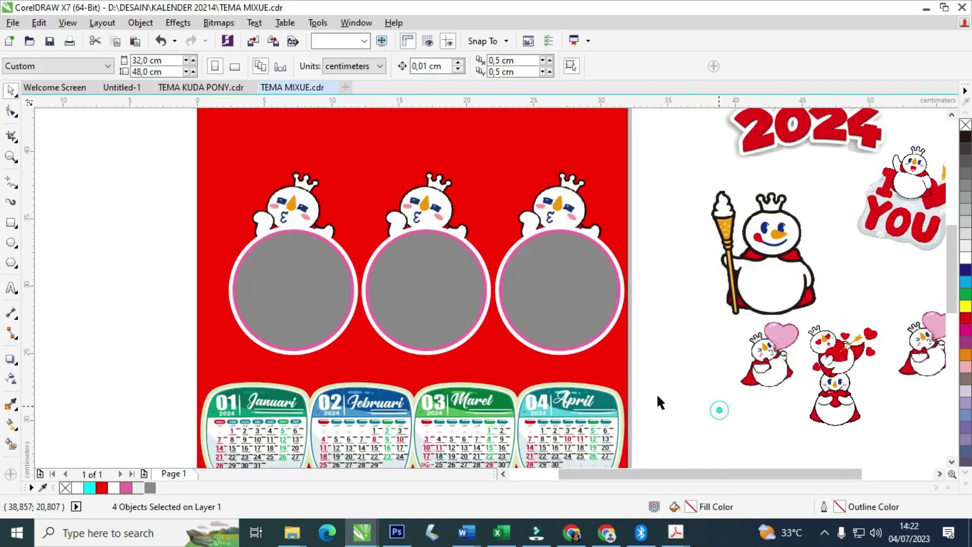
pyautogui.scroll(-1, 587, 319)
pyautogui.click(585, 311)
pyautogui.keyDown('shift'); pyautogui.click(512, 306); pyautogui.keyUp('shift')
pyautogui.keyDown('shift'); pyautogui.click(447, 306); pyautogui.keyUp('shift')
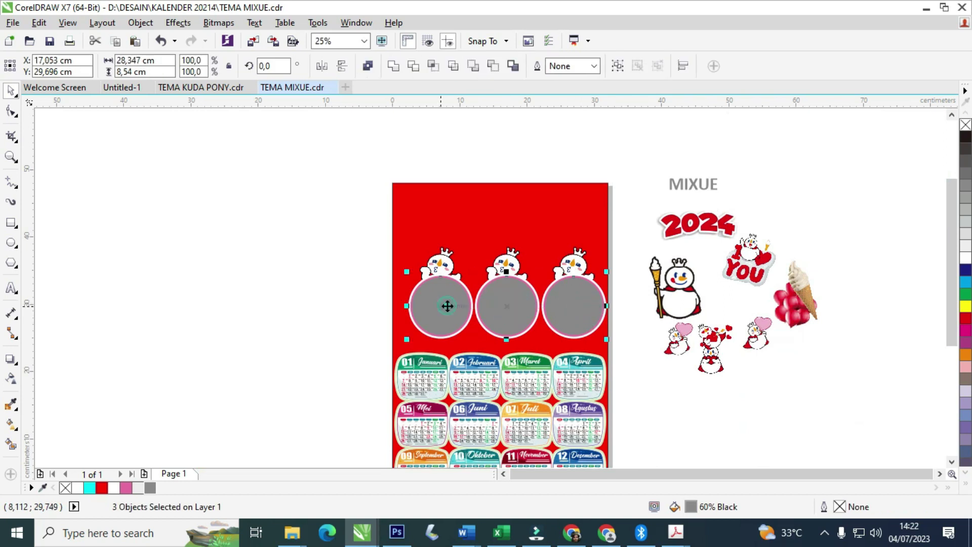
pyautogui.click(966, 234)
pyautogui.click(895, 337)
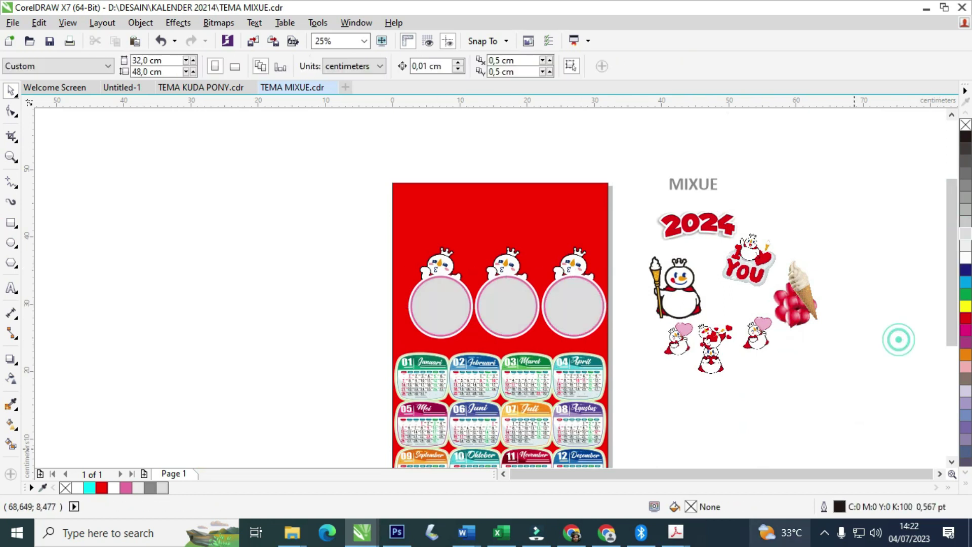
# Place the snowman holding the ice-cream staff in the page's upper-left corner, above the first frame.
pyautogui.scroll(1, 581, 218)
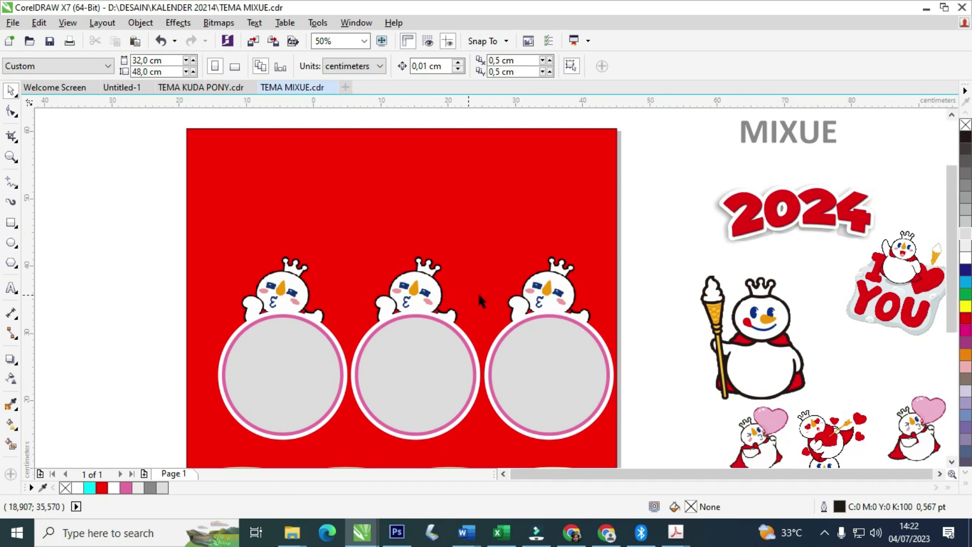
pyautogui.scroll(-1, 440, 298)
pyautogui.moveTo(609, 338); pyautogui.dragTo(347, 255)
pyautogui.scroll(1, 357, 256)
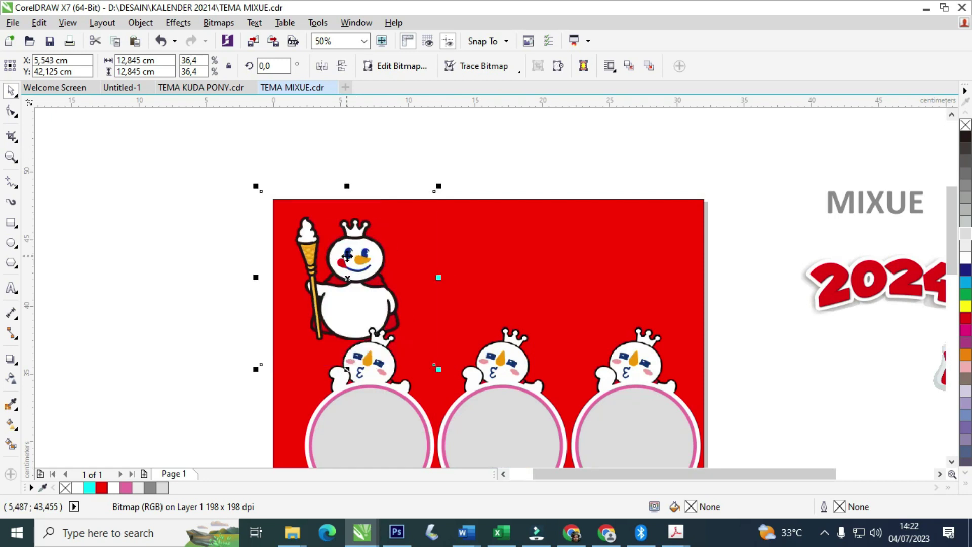
pyautogui.rightClick(347, 255)
pyautogui.click(418, 124)
pyautogui.click(445, 217)
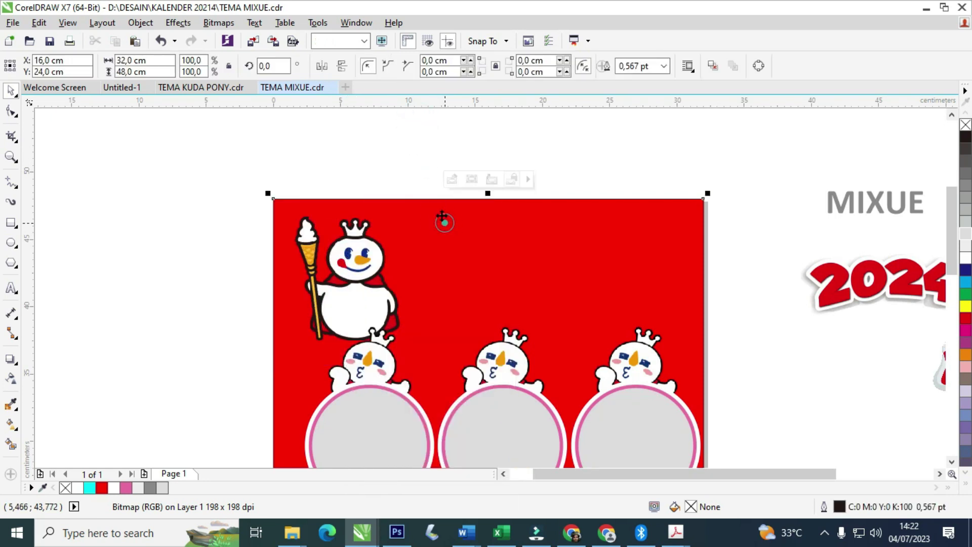
# Place the 2024 lettering near the page's top edge, just right of the snowman with the staff.
pyautogui.scroll(-1, 462, 184)
pyautogui.scroll(-1, 512, 225)
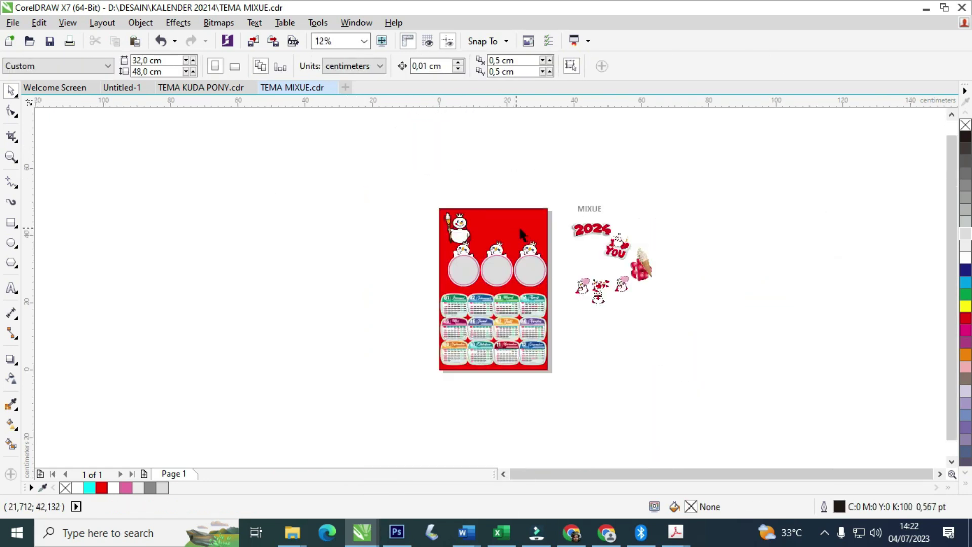
pyautogui.scroll(1, 587, 213)
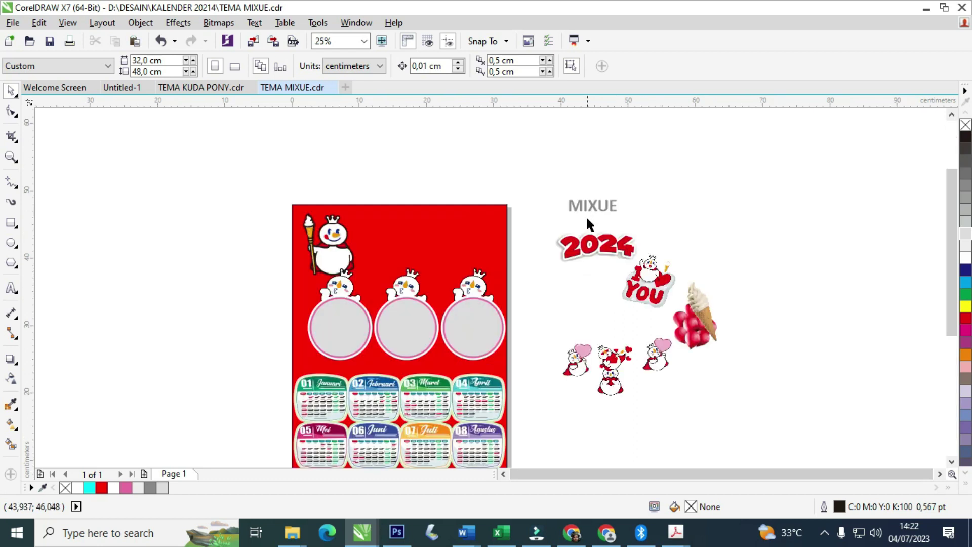
pyautogui.moveTo(606, 248); pyautogui.dragTo(387, 222)
pyautogui.scroll(1, 406, 228)
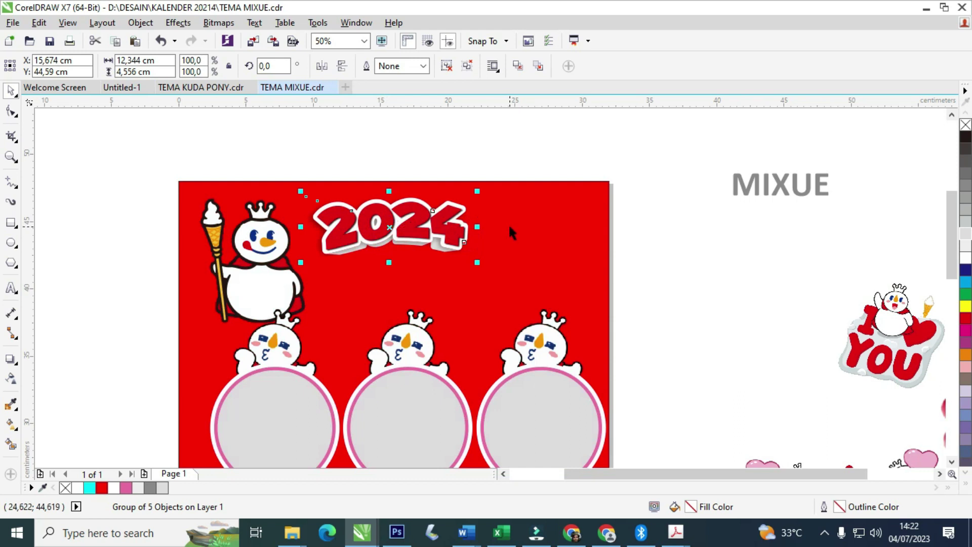
pyautogui.keyDown('shift'); pyautogui.click(508, 223); pyautogui.keyUp('shift')
pyautogui.click(500, 136)
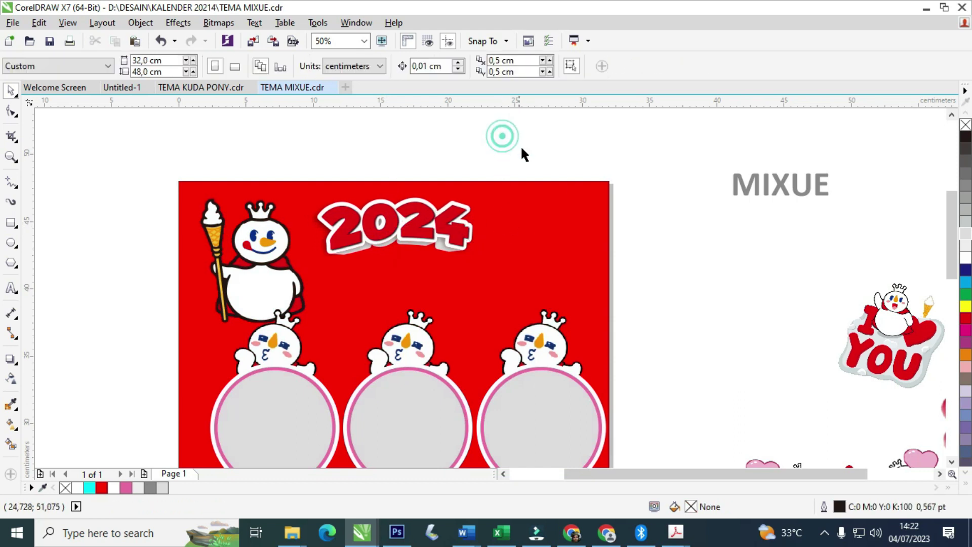
# Place the I Love You snowman sticker in the page's upper-right corner, beside the 2024 lettering.
pyautogui.moveTo(893, 353); pyautogui.dragTo(552, 268)
pyautogui.scroll(1, 552, 269)
pyautogui.moveTo(557, 231); pyautogui.dragTo(545, 231)
pyautogui.scroll(-1, 545, 231)
# Place the MIXUE text below the 2024 lettering at about Y 40.392 cm and fill it with white.
pyautogui.click(749, 191)
pyautogui.moveTo(749, 191); pyautogui.dragTo(365, 279)
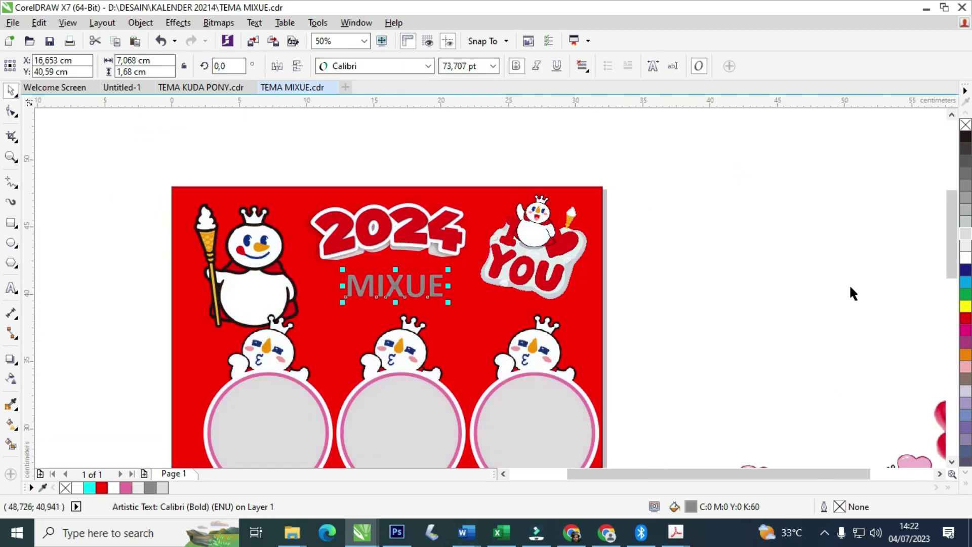
pyautogui.click(965, 259)
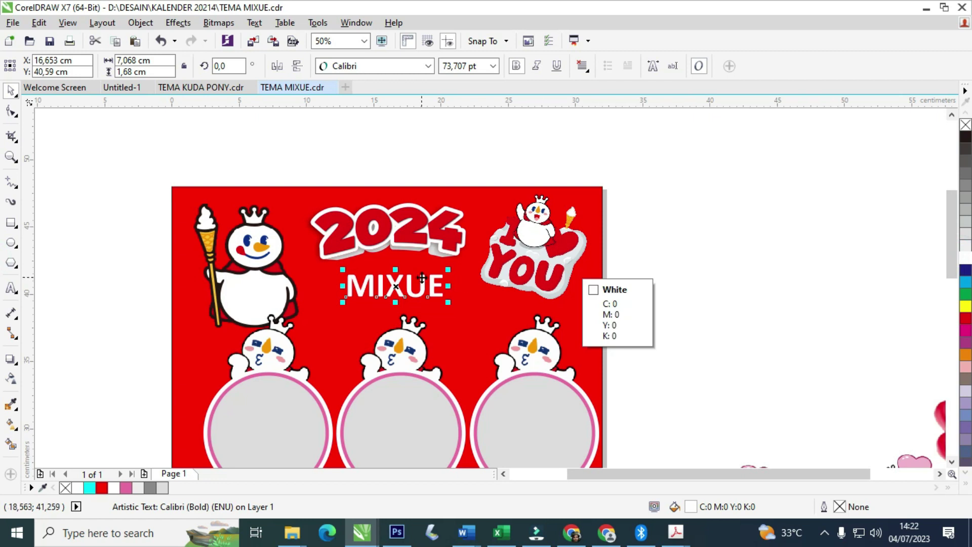
pyautogui.scroll(2, 422, 280)
pyautogui.moveTo(458, 300); pyautogui.dragTo(458, 310)
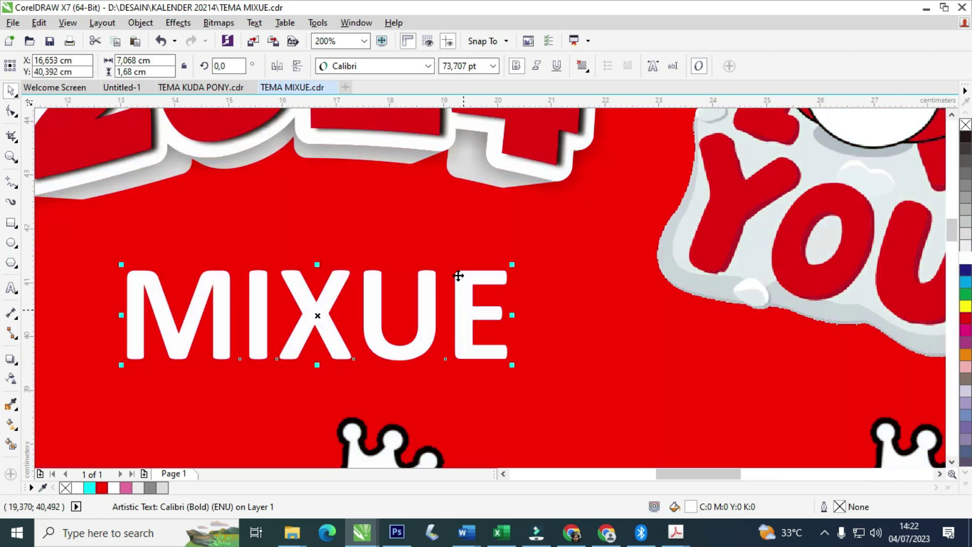
pyautogui.scroll(-3, 456, 273)
pyautogui.click(660, 276)
pyautogui.scroll(1, 471, 281)
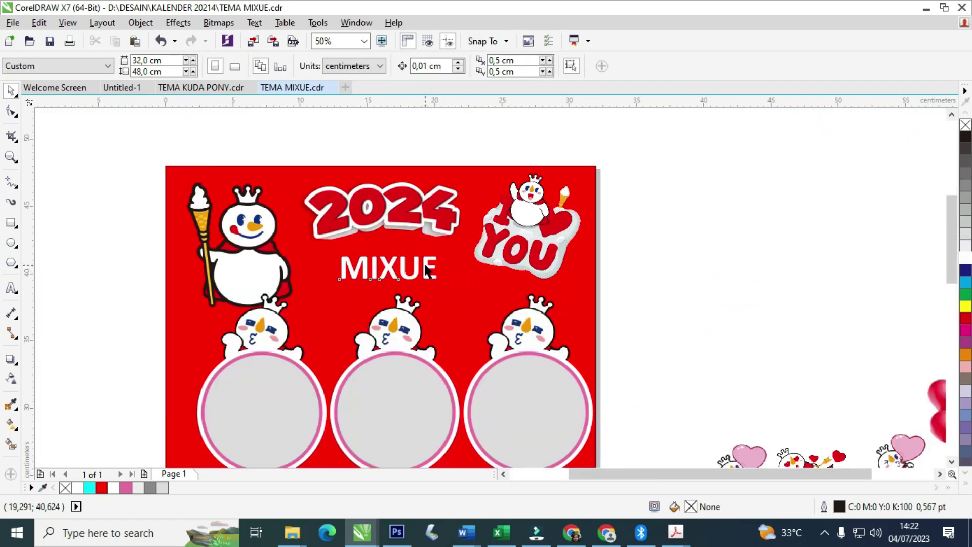
# Try to align the MIXUE text to the vertical centre line of the I Love You sticker.
pyautogui.click(425, 269)
pyautogui.keyDown('shift'); pyautogui.click(477, 279); pyautogui.keyUp('shift')
pyautogui.press('c')
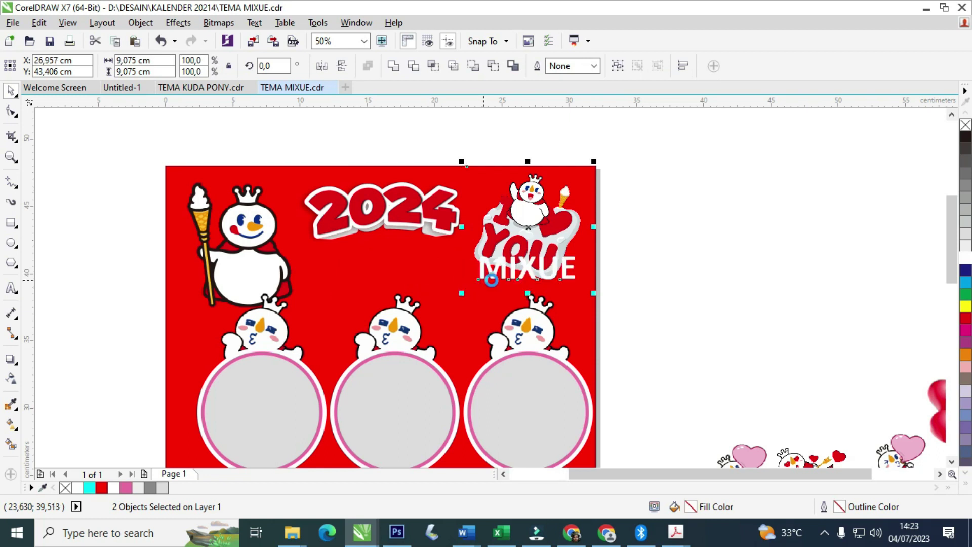
pyautogui.hotkey('ctrl', 'z')
pyautogui.click(654, 275)
# Place mirrored ice-cream cones on both sides of the middle snowman, tilted outward and tucked behind its round frame.
pyautogui.scroll(-4, 474, 248)
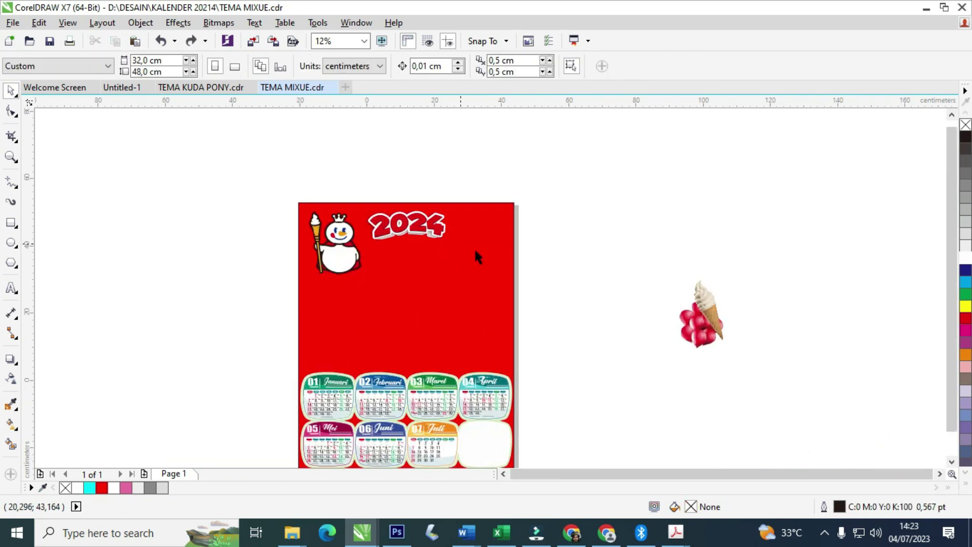
pyautogui.scroll(2, 509, 297)
pyautogui.moveTo(637, 247); pyautogui.dragTo(561, 208)
pyautogui.scroll(4, 316, 225)
pyautogui.click(321, 65)
pyautogui.scroll(-1, 489, 236)
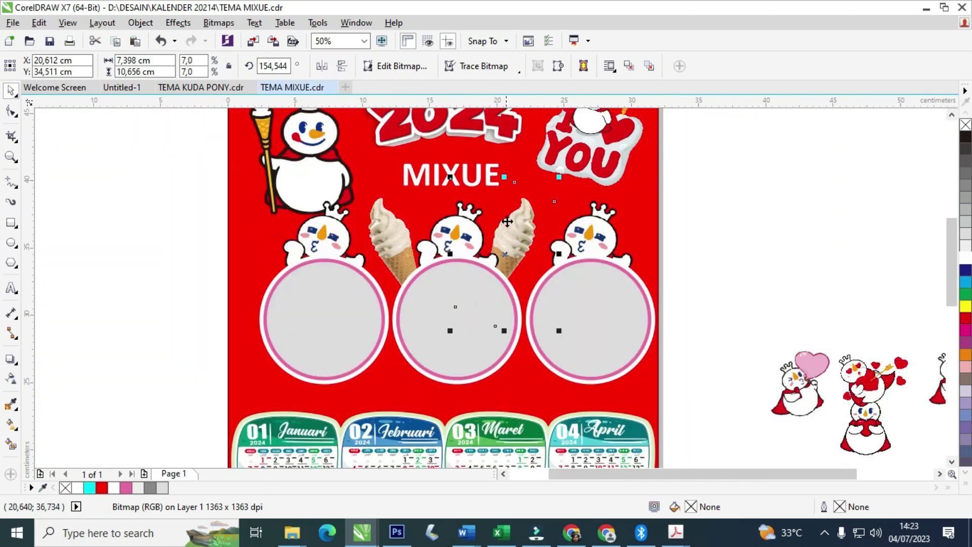
pyautogui.scroll(1, 453, 219)
pyautogui.moveTo(269, 233)
pyautogui.mouseDown()
pyautogui.moveTo(284, 157)
pyautogui.moveTo(269, 232)
pyautogui.mouseUp()
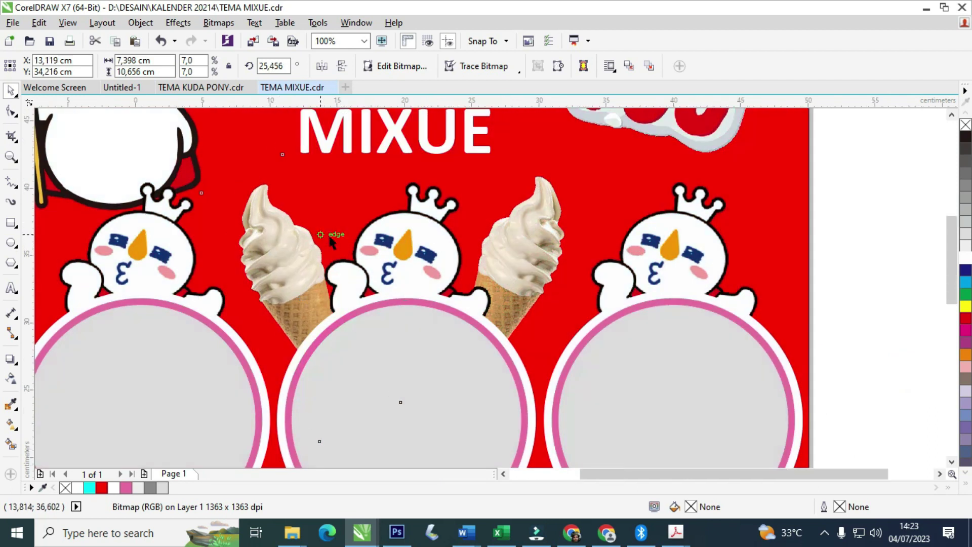
pyautogui.scroll(-2, 557, 220)
pyautogui.click(614, 210)
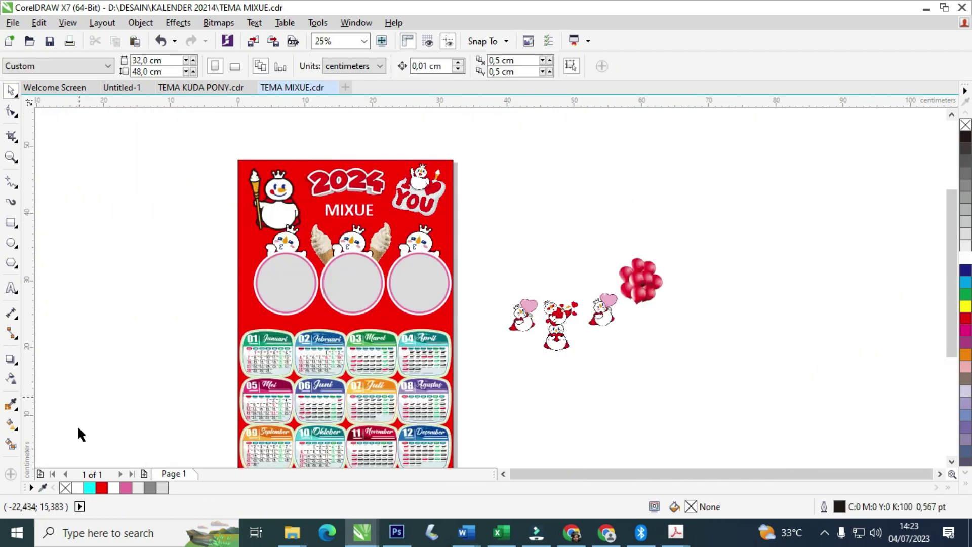
# Place a balloon bunch about 7 by 9 cm on each side edge of the page, level with the snowman heads.
pyautogui.moveTo(630, 288); pyautogui.dragTo(152, 210)
pyautogui.scroll(2, 550, 264)
pyautogui.scroll(-2, 363, 195)
pyautogui.scroll(4, 151, 193)
pyautogui.scroll(-2, 152, 210)
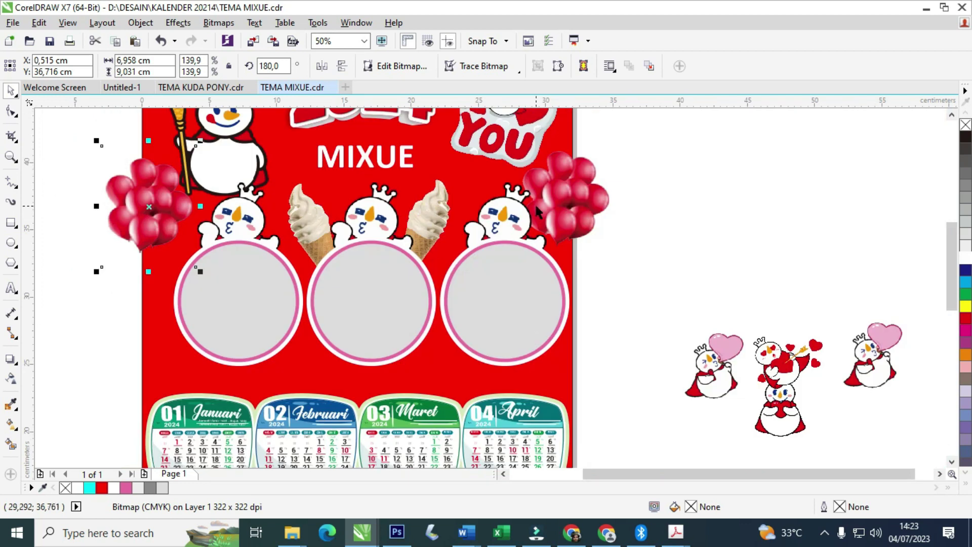
# Align the two balloon bunches on a common horizontal centre line and PowerClip them inside the red background.
pyautogui.keyDown('shift'); pyautogui.click(569, 202); pyautogui.keyUp('shift')
pyautogui.press('e')
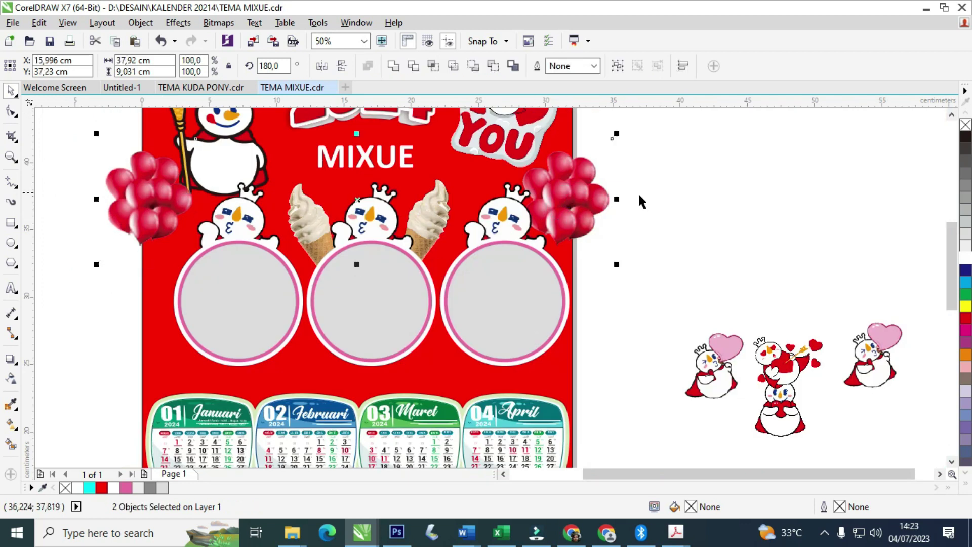
pyautogui.rightClick(592, 199)
pyautogui.click(628, 191)
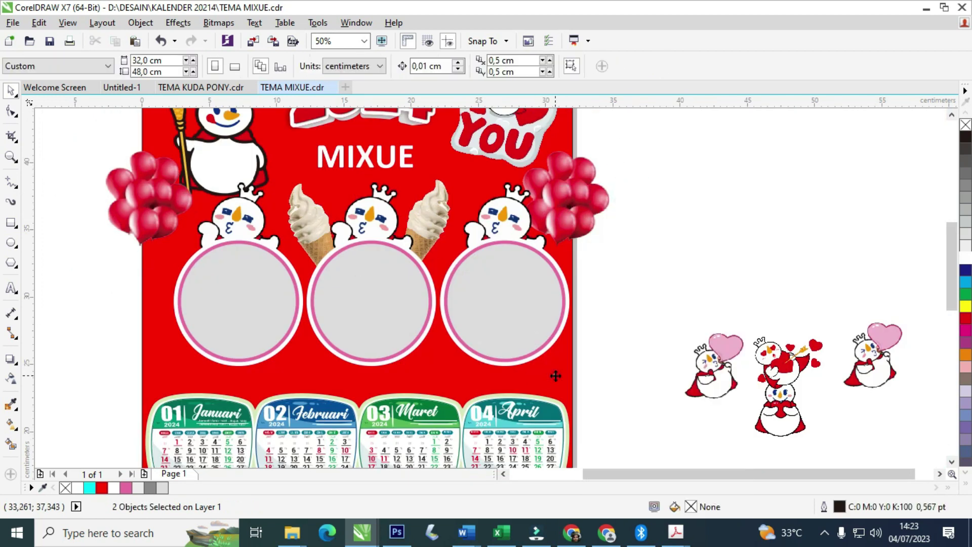
pyautogui.click(556, 376)
pyautogui.click(667, 239)
pyautogui.scroll(-2, 475, 312)
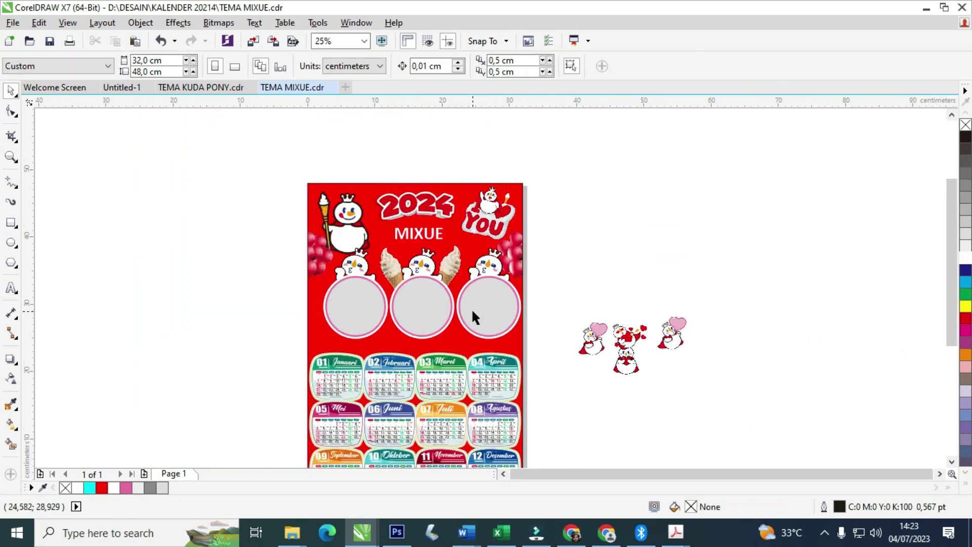
# Place a heart-balloon snowman over the lower-left edge of the first frame, at about X 2.88 cm, Y 24.88 cm.
pyautogui.moveTo(593, 349); pyautogui.dragTo(296, 347)
pyautogui.scroll(3, 329, 341)
pyautogui.scroll(3, 329, 342)
pyautogui.scroll(-3, 373, 323)
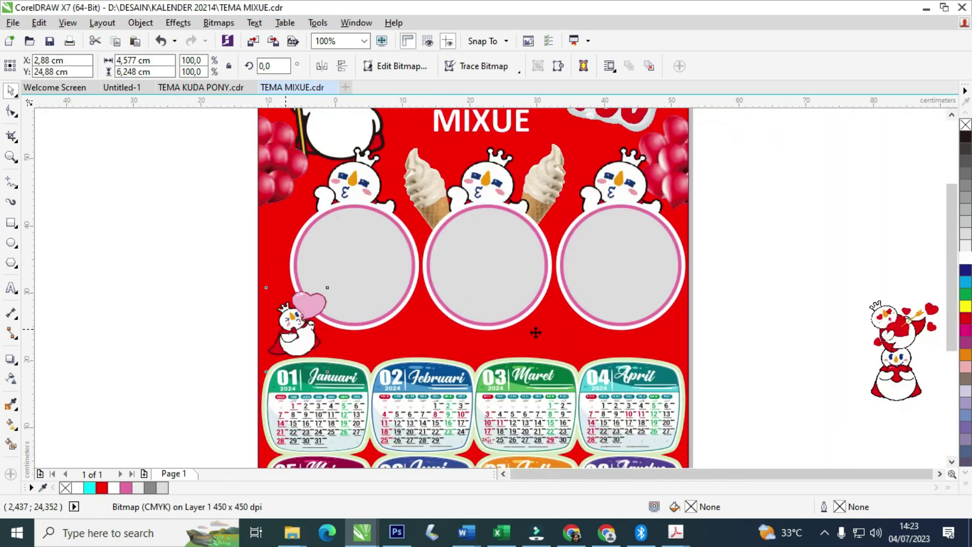
# Place the standing caped snowman in front between the first two frames and the heart-eyed snowman between the last two.
pyautogui.moveTo(657, 358); pyautogui.dragTo(395, 314)
pyautogui.scroll(3, 409, 334)
pyautogui.hotkey('shift', 'pageup')
pyautogui.scroll(-3, 396, 315)
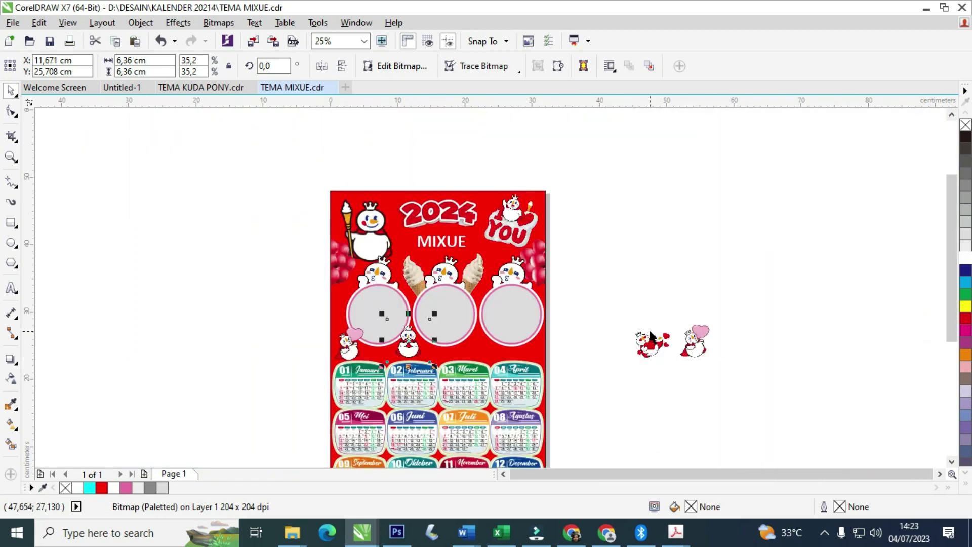
pyautogui.scroll(1, 652, 337)
pyautogui.moveTo(653, 350); pyautogui.dragTo(302, 361)
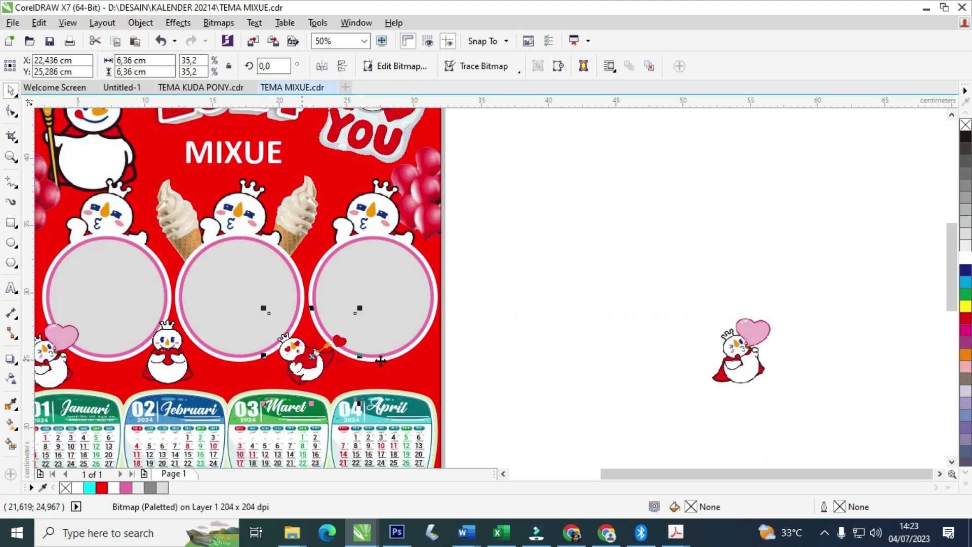
# Place the other heart-balloon snowman over the lower-right edge of the third frame, at X 29.483 cm, Y 24.88 cm.
pyautogui.moveTo(749, 357); pyautogui.dragTo(427, 356)
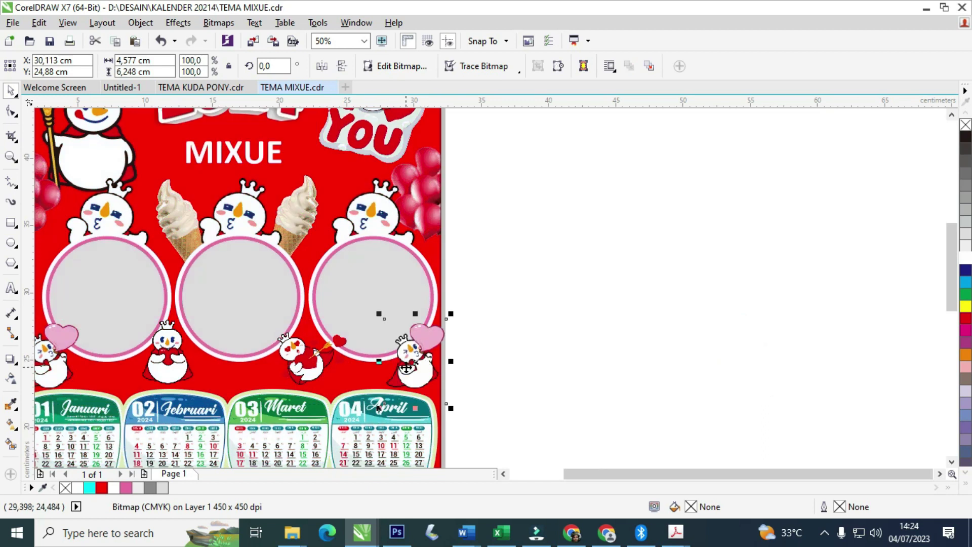
pyautogui.scroll(2, 429, 358)
pyautogui.moveTo(420, 369); pyautogui.dragTo(406, 332)
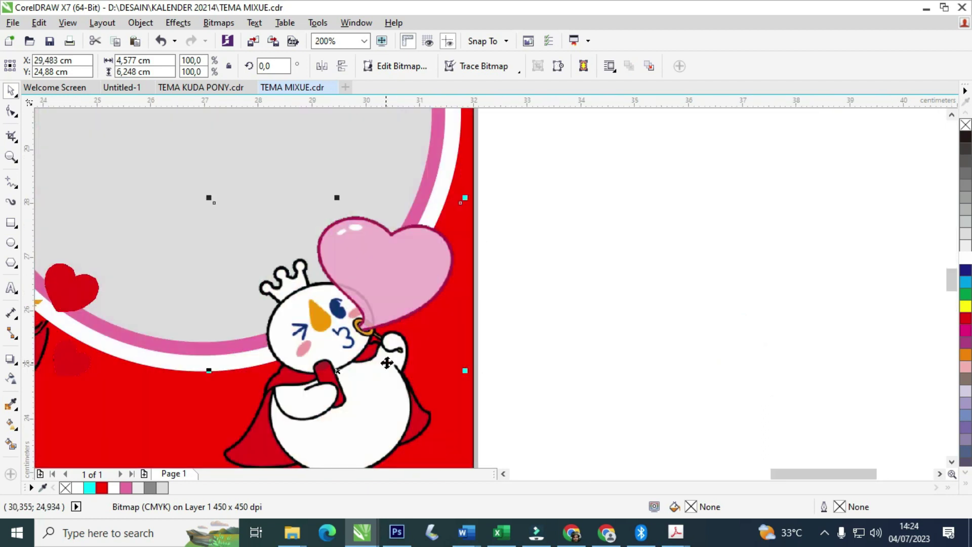
pyautogui.scroll(-3, 592, 308)
pyautogui.click(592, 308)
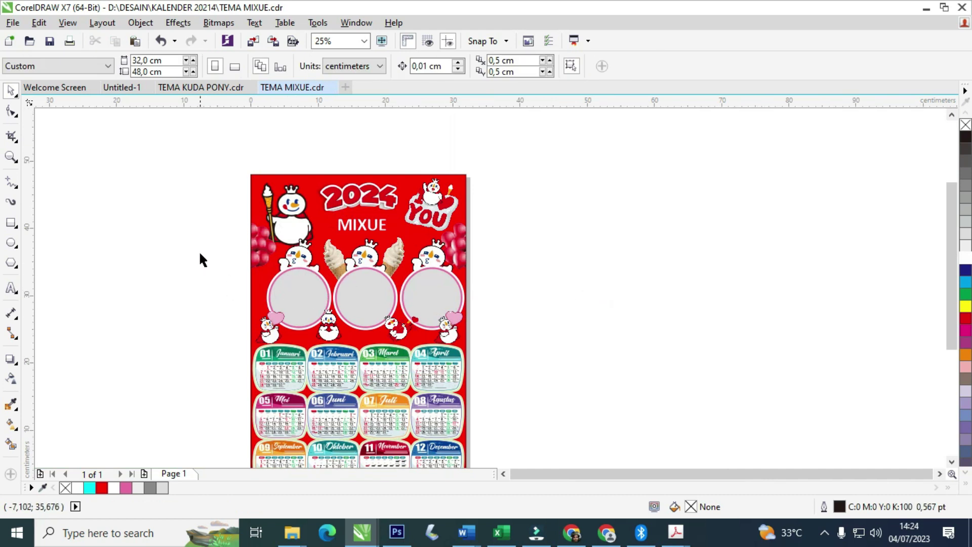
# Shift all the round frames with their snowmen and cones left together, to about X 16.508 cm.
pyautogui.moveTo(185, 225); pyautogui.dragTo(483, 346)
pyautogui.scroll(1, 321, 293)
pyautogui.moveTo(295, 290); pyautogui.dragTo(287, 294)
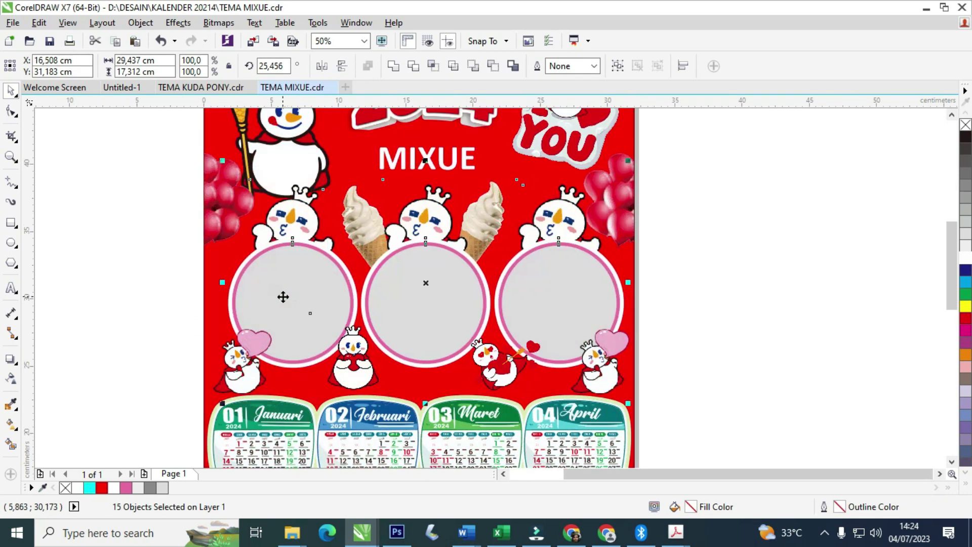
pyautogui.click(157, 355)
# Nudge the heart-balloon snowman at the first frame slightly downward.
pyautogui.scroll(1, 238, 362)
pyautogui.moveTo(229, 375); pyautogui.dragTo(228, 380)
pyautogui.scroll(-2, 228, 380)
pyautogui.click(146, 293)
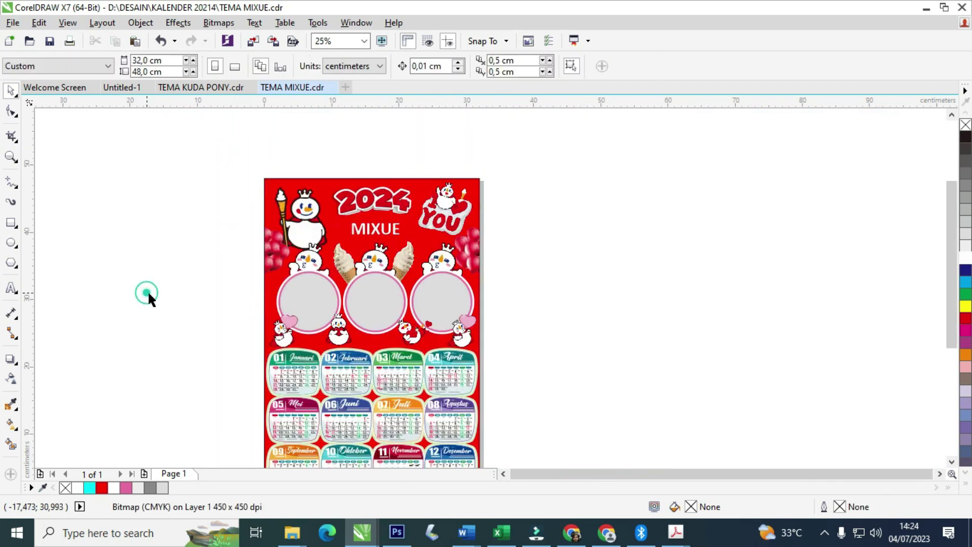
# Switch to Chrome and search Google for "foto bayi" in a new tab.
pyautogui.click(572, 532)
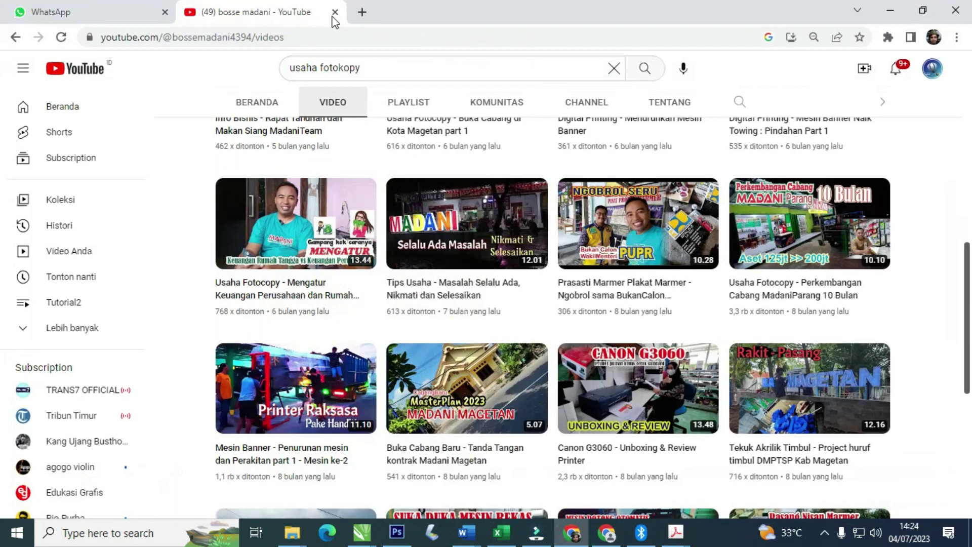
pyautogui.click(363, 12)
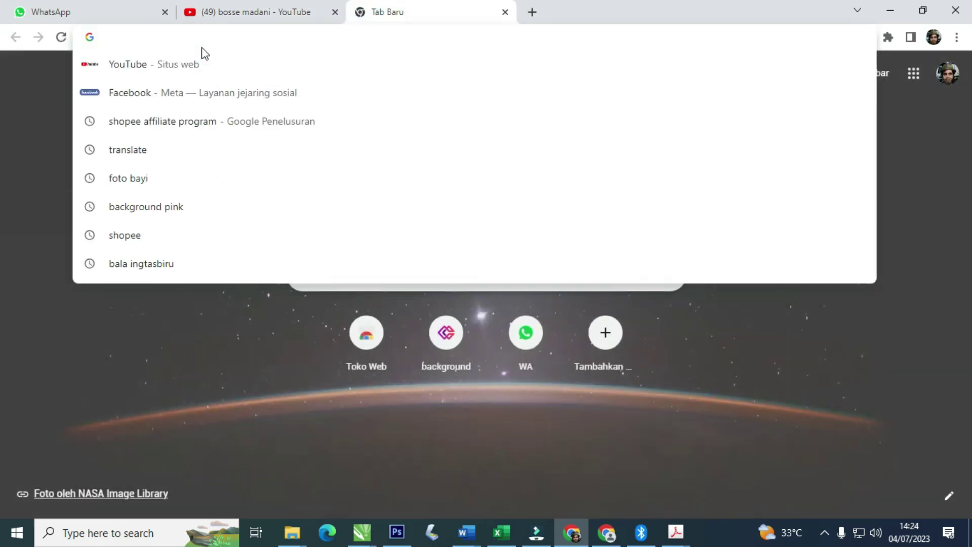
pyautogui.write('g')
pyautogui.press('BackSpace')
pyautogui.write('f')
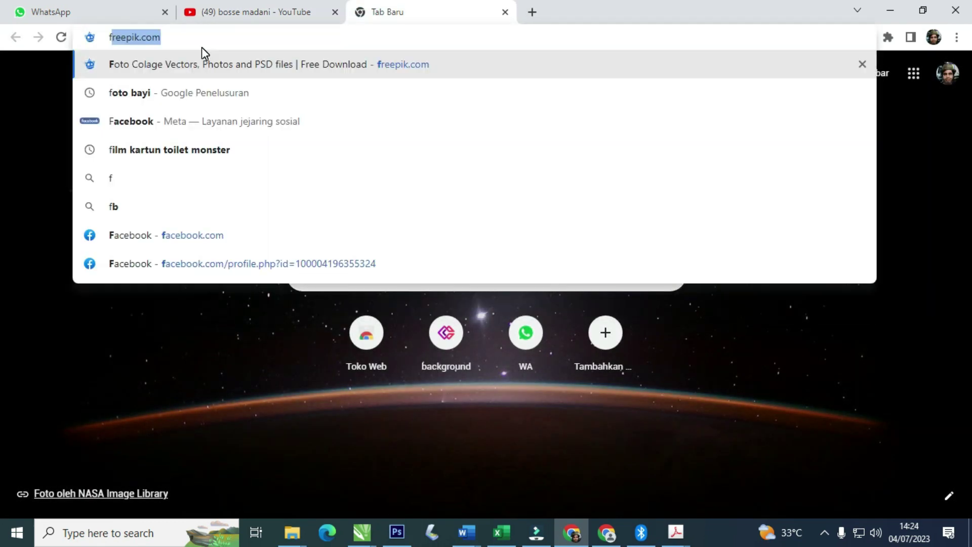
pyautogui.press('BackSpace')
pyautogui.write('oto bayi')
pyautogui.press('Return')
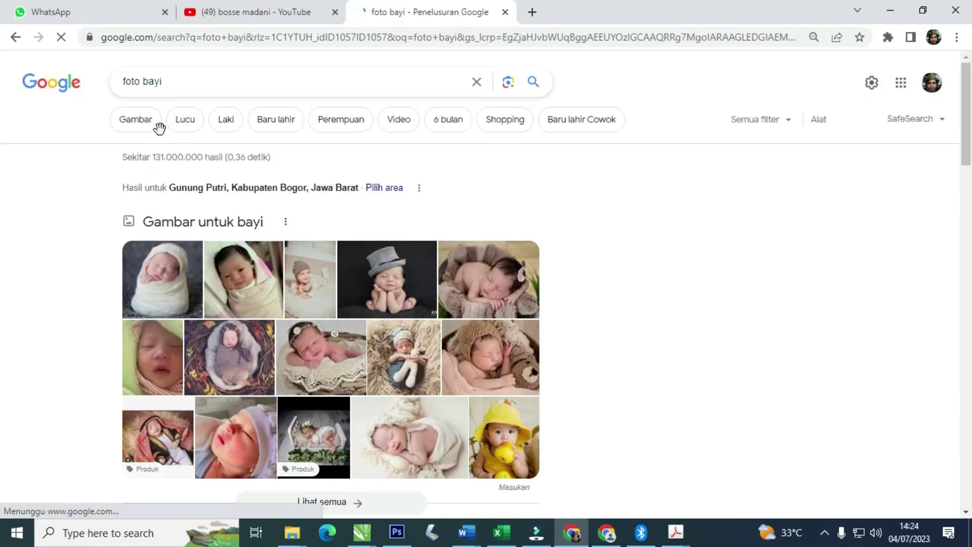
# Show the image results for "foto bayi" and copy the JawaPos.com picture of the baby wearing a grey knitted top hat.
pyautogui.click(133, 120)
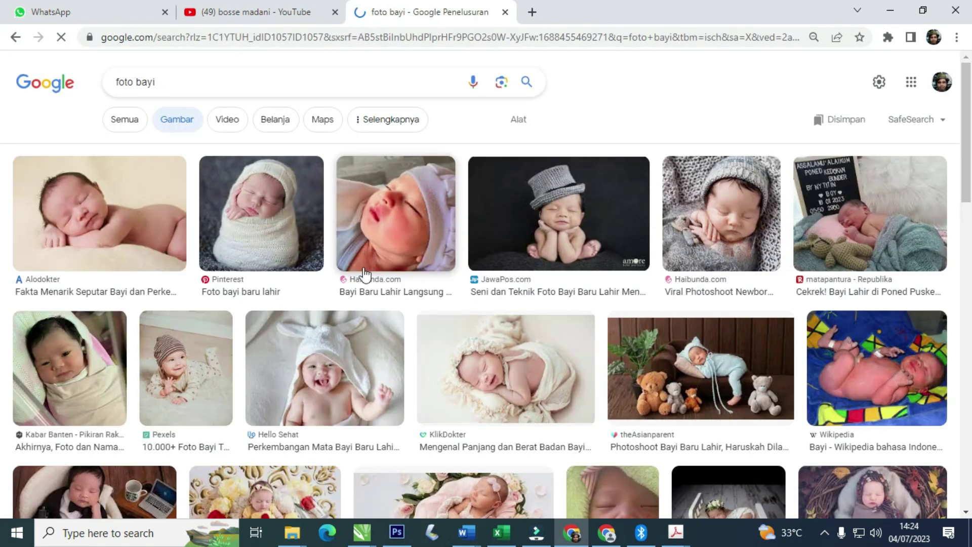
pyautogui.click(330, 366)
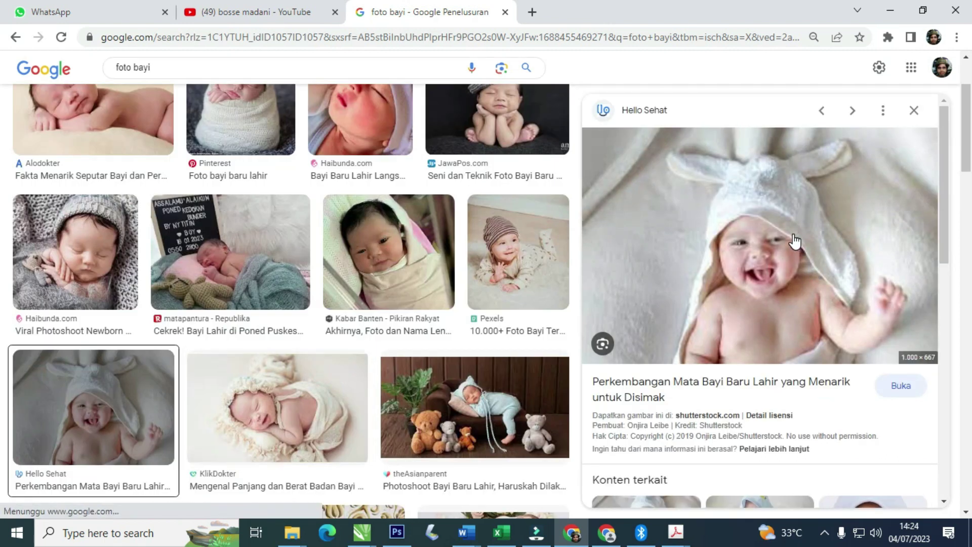
pyautogui.rightClick(794, 240)
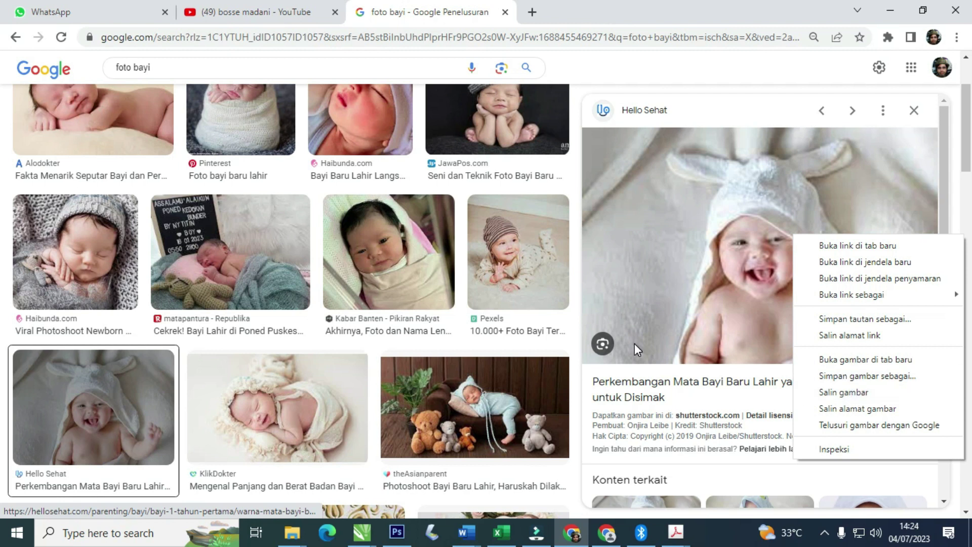
pyautogui.click(515, 119)
pyautogui.rightClick(761, 224)
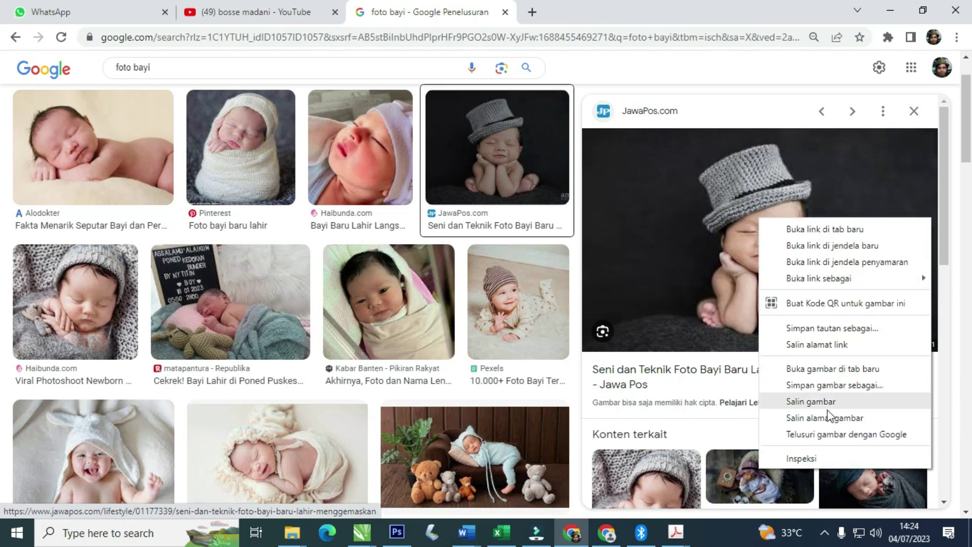
pyautogui.click(814, 401)
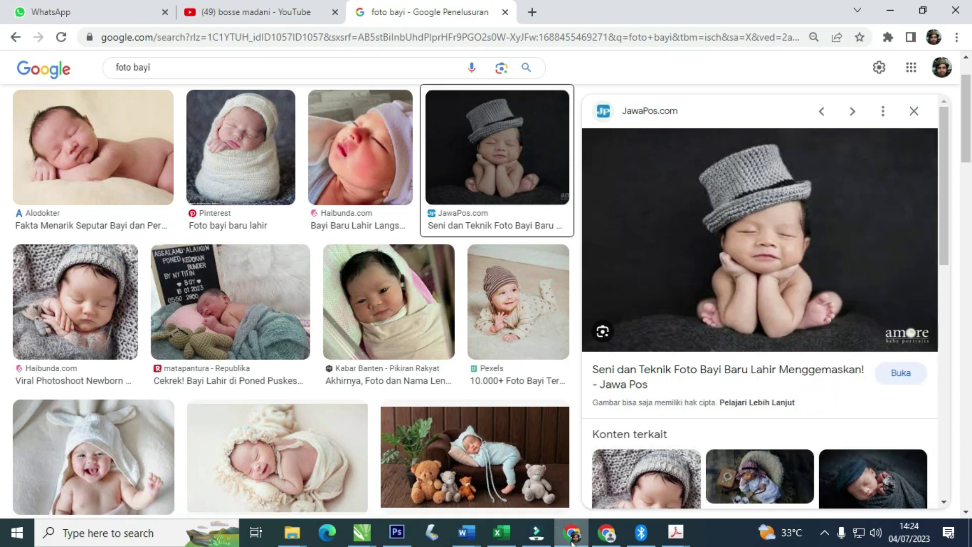
# Switch to CorelDRAW, paste the baby photo, place it beside the page and scale it down to about 15.45 x 9.71 cm.
pyautogui.hotkey('alt', 'Tab')
pyautogui.hotkey('ctrl', 'v')
pyautogui.moveTo(314, 346); pyautogui.dragTo(532, 314)
pyautogui.scroll(1, 532, 314)
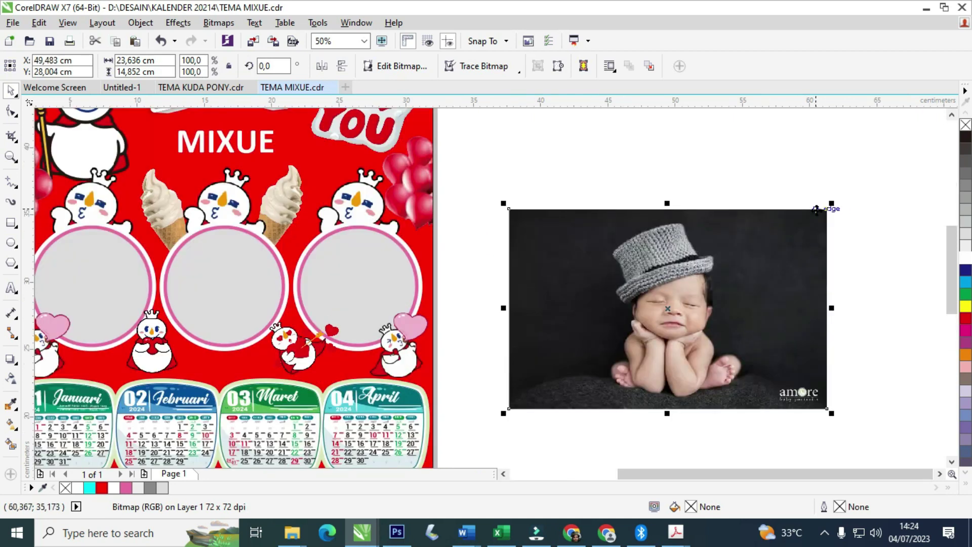
pyautogui.moveTo(832, 203); pyautogui.dragTo(610, 256)
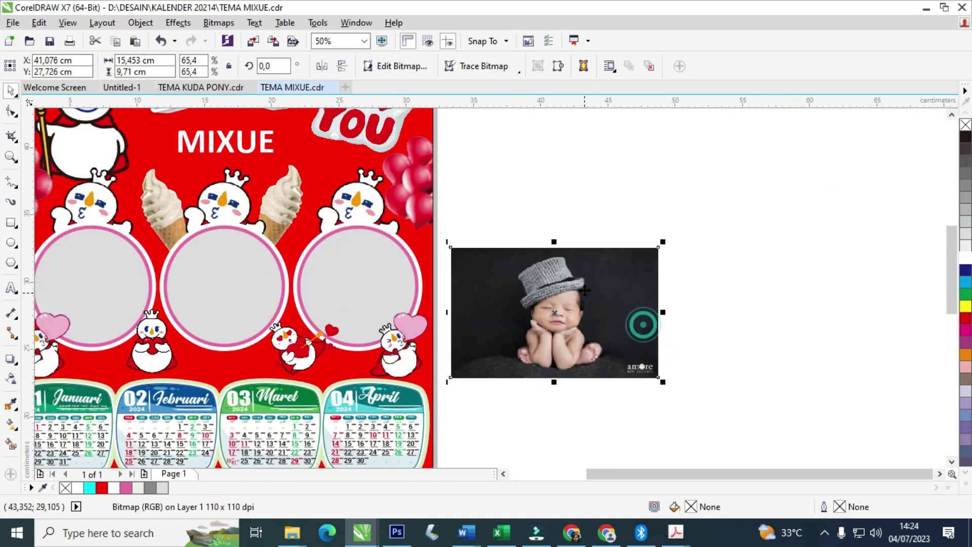
pyautogui.rightClick(609, 257)
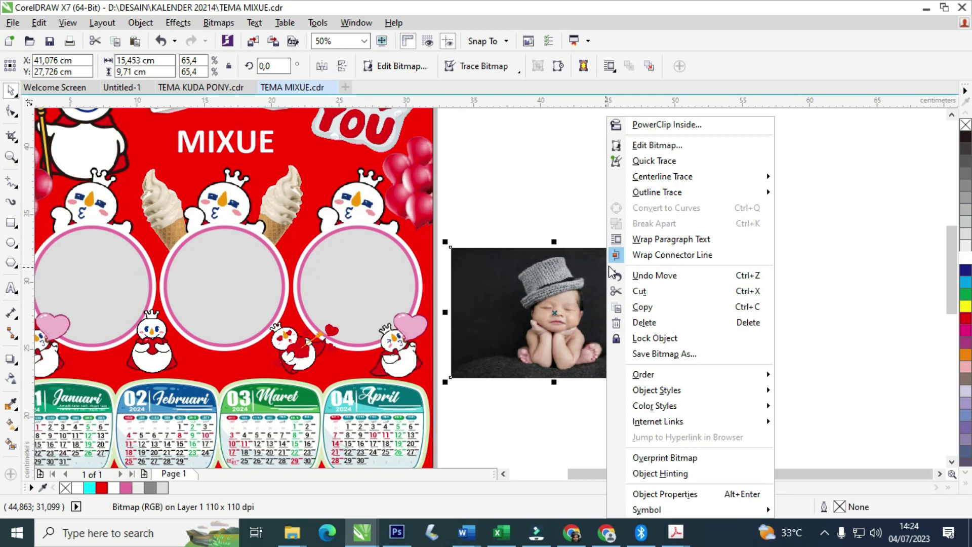
pyautogui.click(679, 124)
pyautogui.click(375, 267)
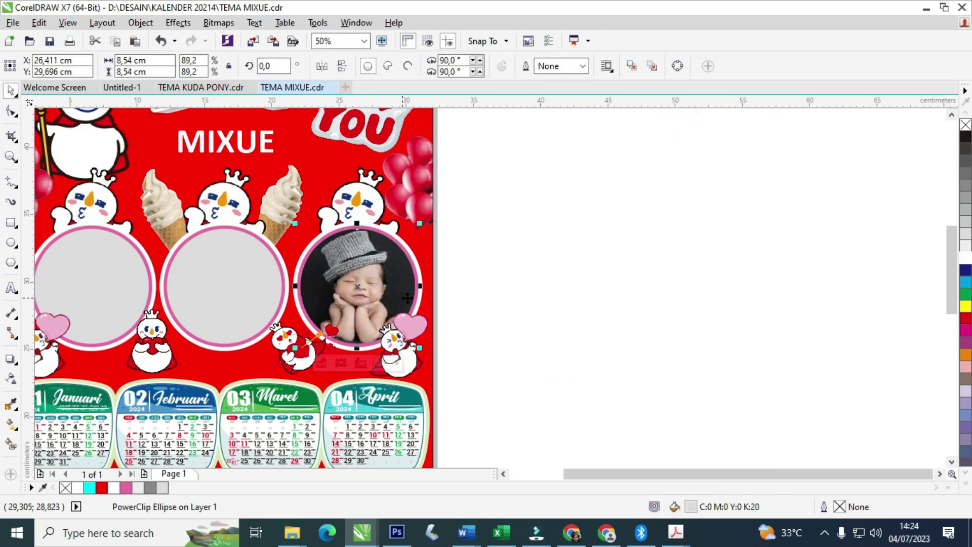
pyautogui.hotkey('ctrl', 'z')
# Duplicate the baby photo beside the page and PowerClip one copy inside the third round frame.
pyautogui.press('space')
pyautogui.moveTo(560, 289); pyautogui.dragTo(607, 342)
pyautogui.rightClick(608, 342)
pyautogui.click(657, 123)
pyautogui.click(316, 264)
# PowerClip the two remaining baby photo copies inside the middle and first round frames, and deselect everything.
pyautogui.rightClick(501, 294)
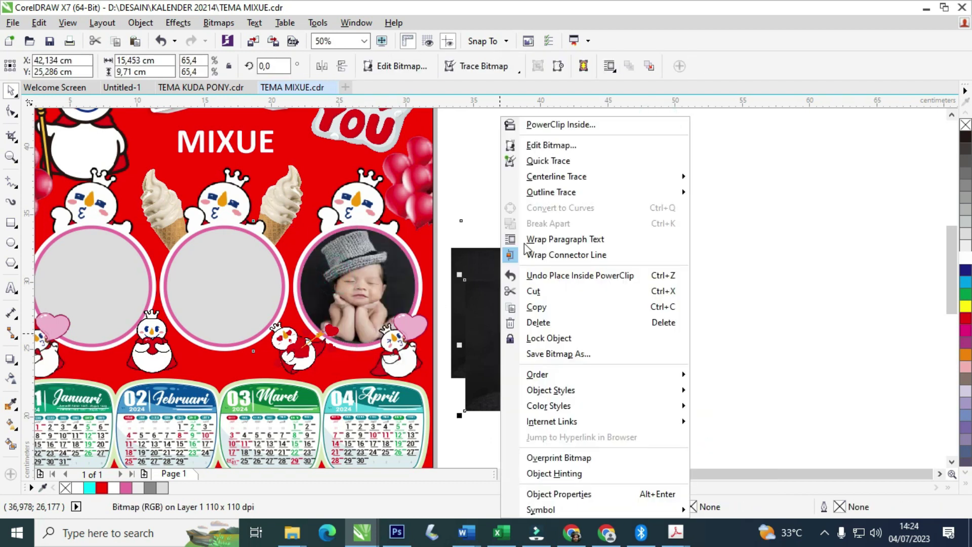
pyautogui.click(608, 125)
pyautogui.click(221, 283)
pyautogui.rightClick(517, 303)
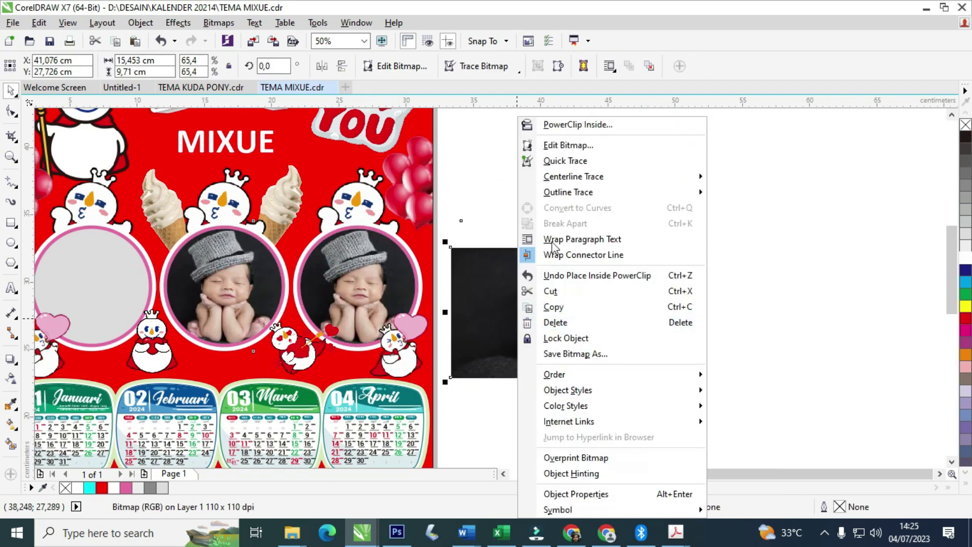
pyautogui.click(589, 126)
pyautogui.click(121, 274)
pyautogui.scroll(-2, 464, 248)
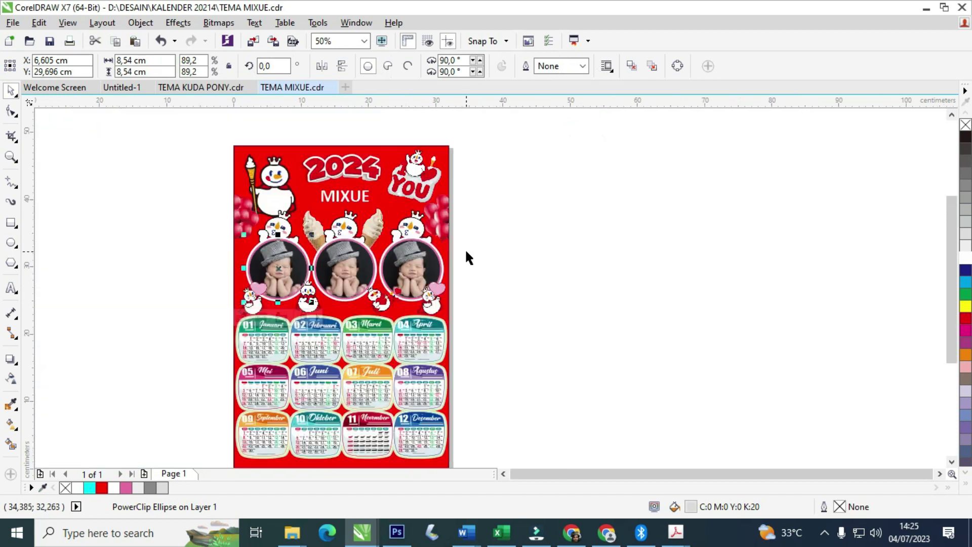
pyautogui.click(594, 285)
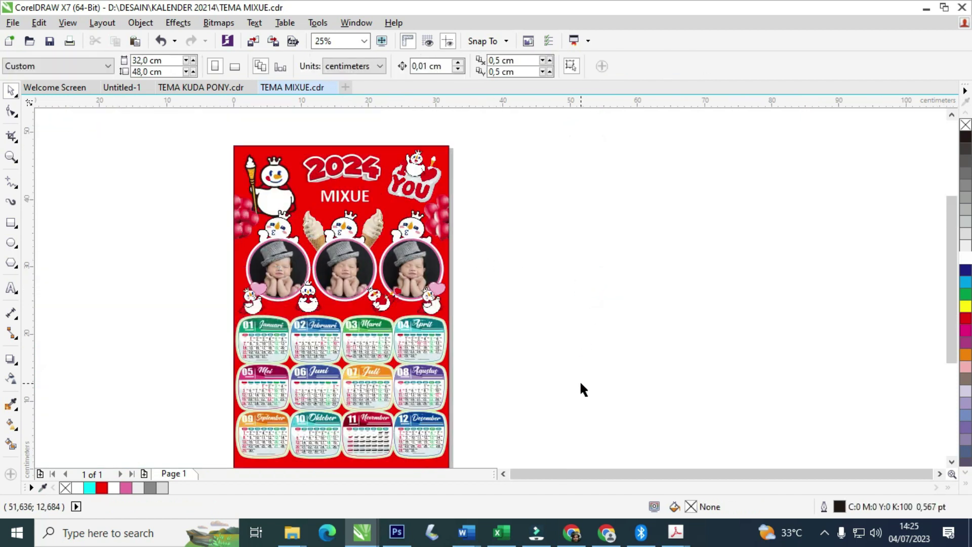